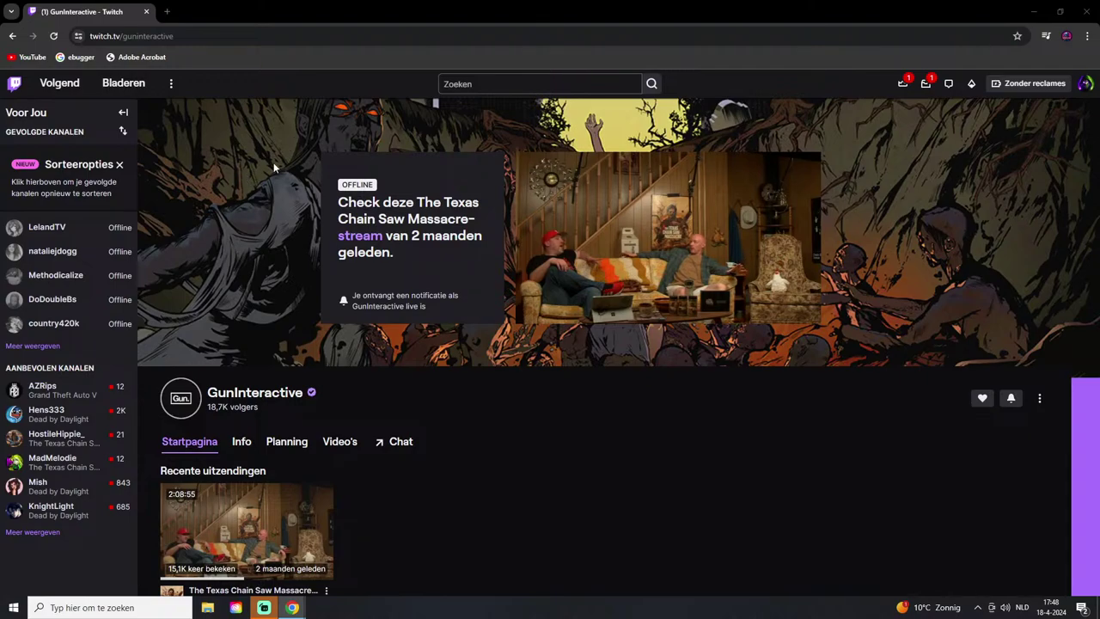
Step: Launch Adobe Premiere Pro 2023 and create a new project named Untitled, replacing the existing project of that name
key(super)
text(ad)
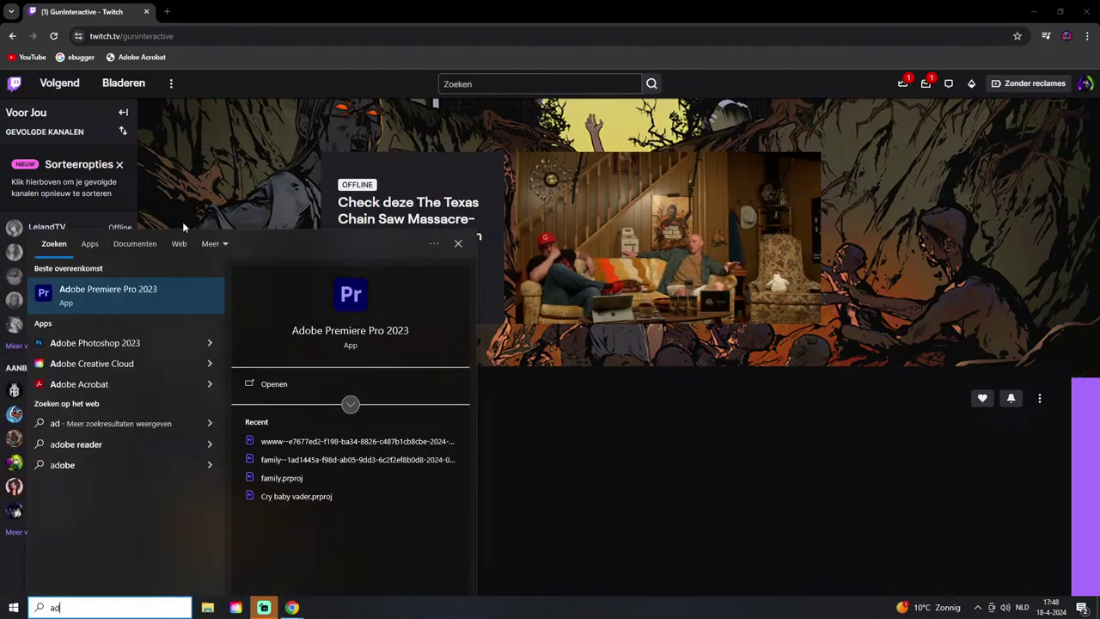
click(93, 294)
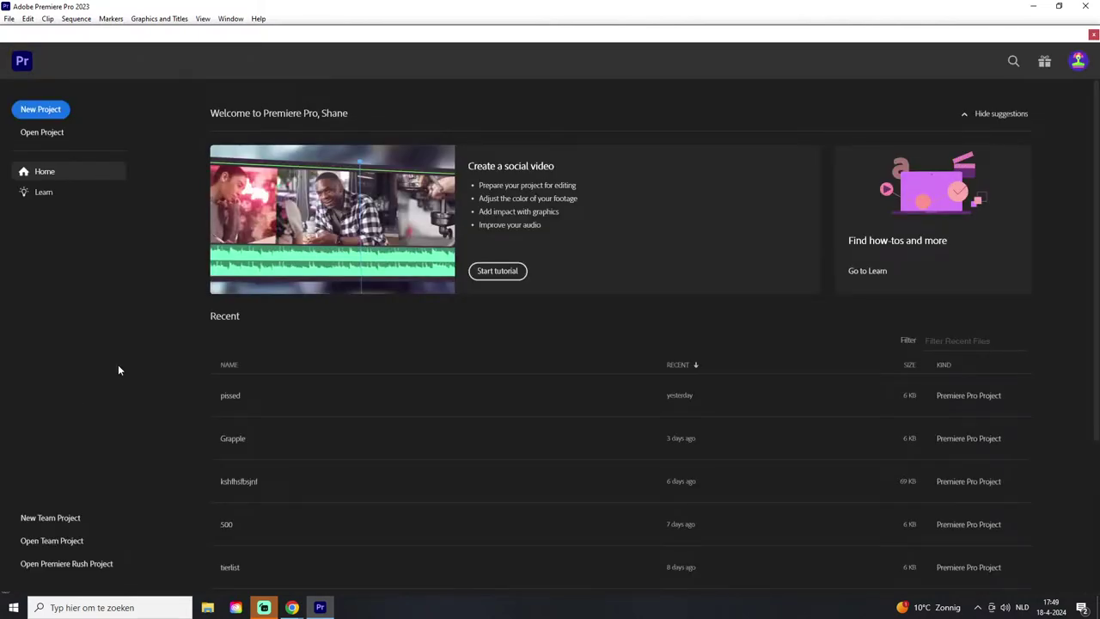
click(40, 109)
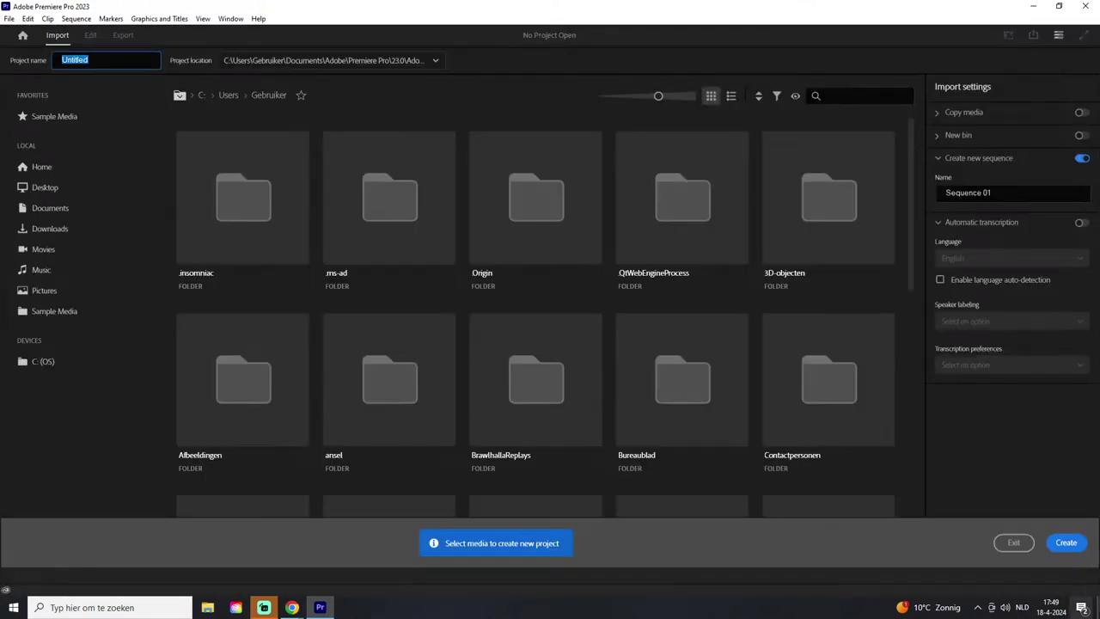
click(1065, 542)
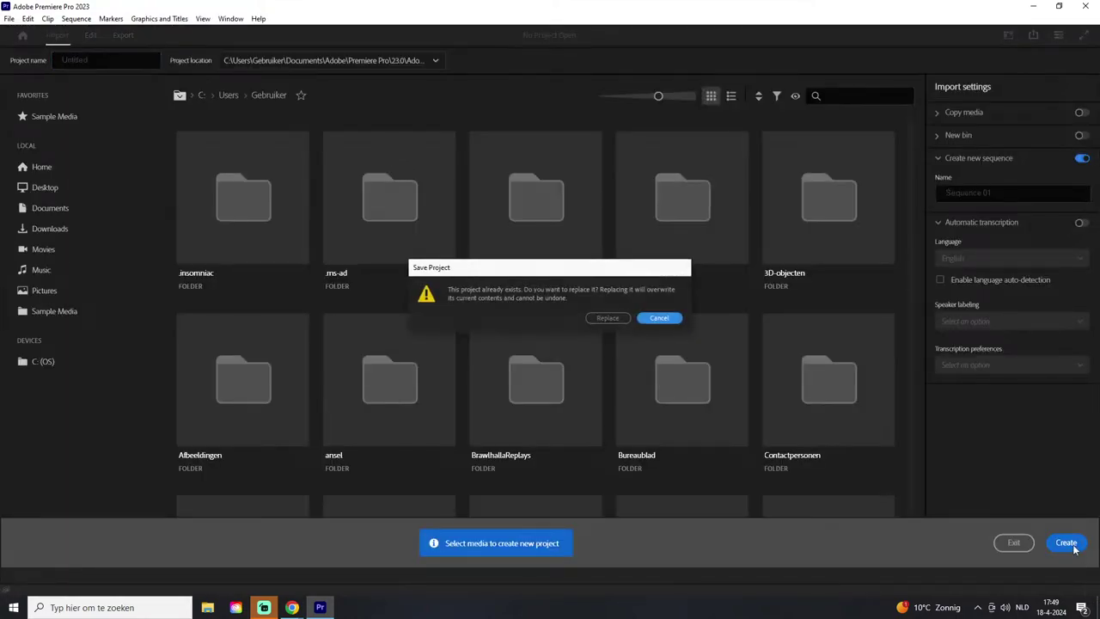
click(607, 318)
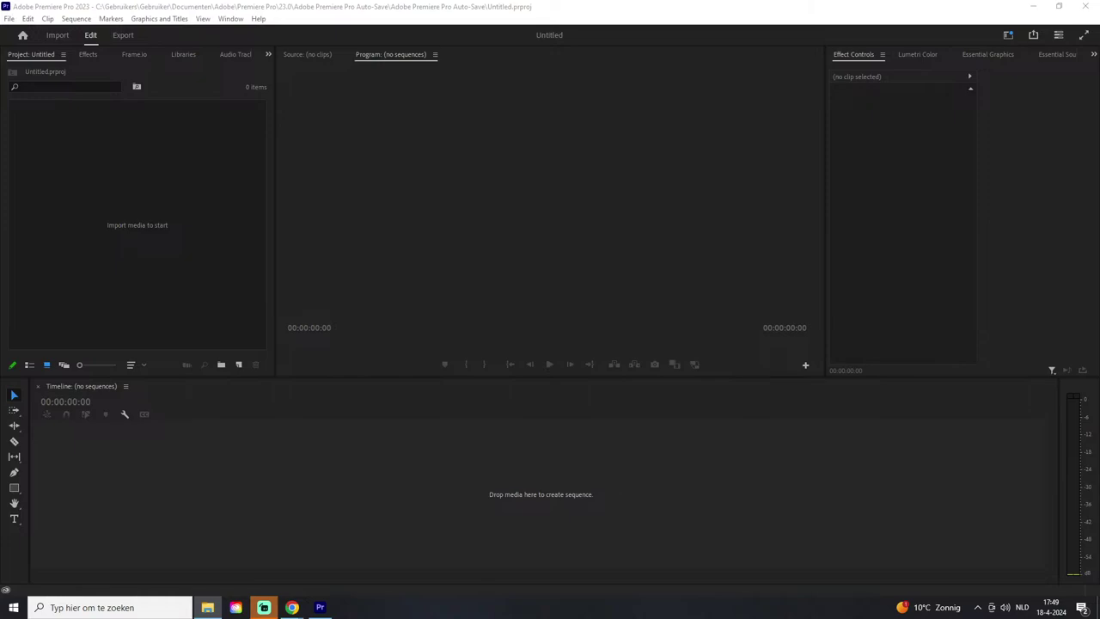
Step: Import the twelve gameplay recordings and create a sequence from the clip Desktop 2024.04.17 - 22.09.21.23.DVR
drag(123, 157, 94, 194)
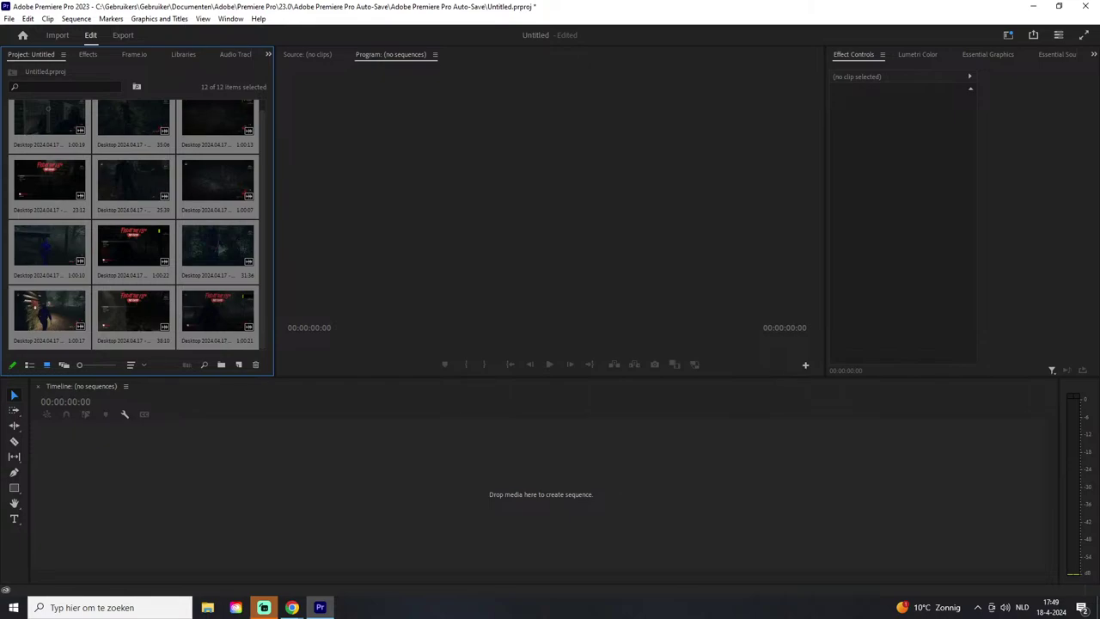
click(476, 169)
click(215, 398)
click(197, 315)
click(220, 318)
drag(215, 318, 111, 412)
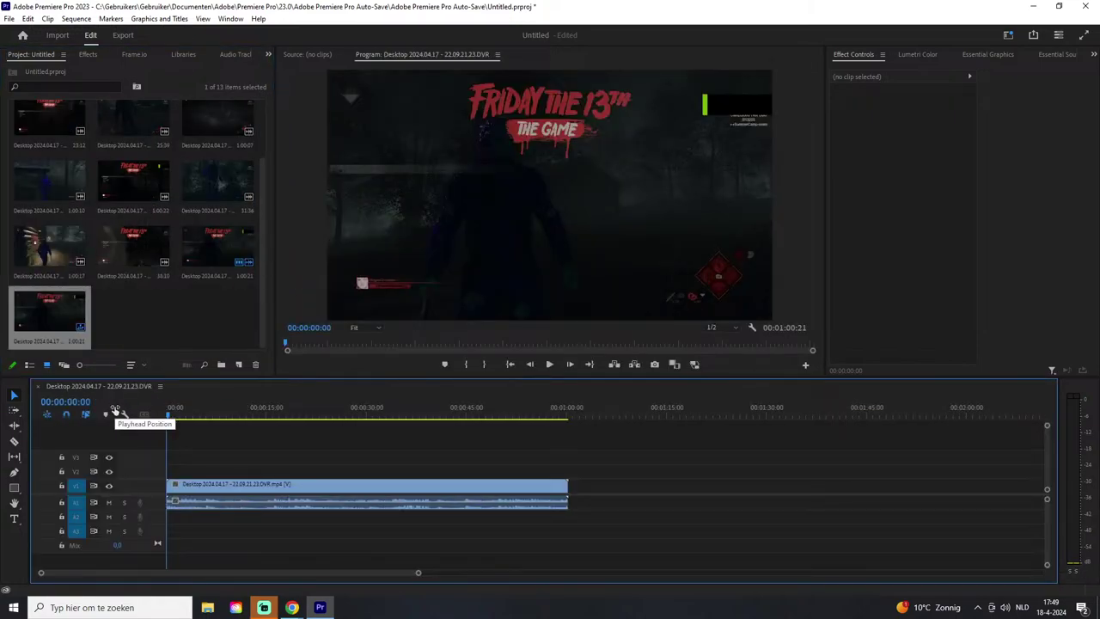
Step: Mute audio track A1
click(109, 502)
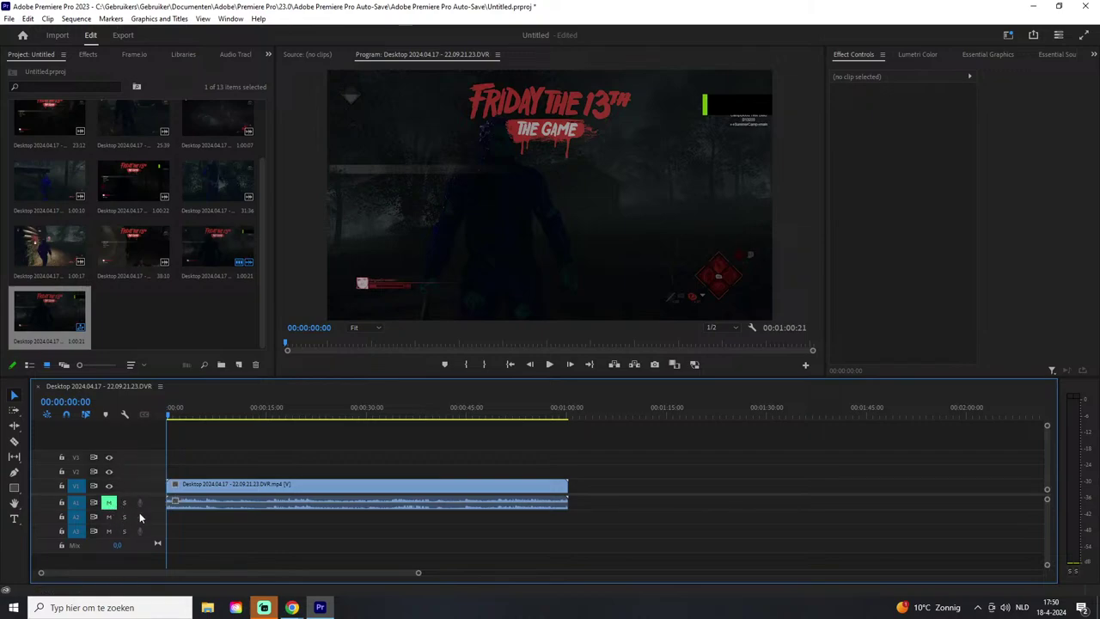
right_click(139, 512)
click(176, 505)
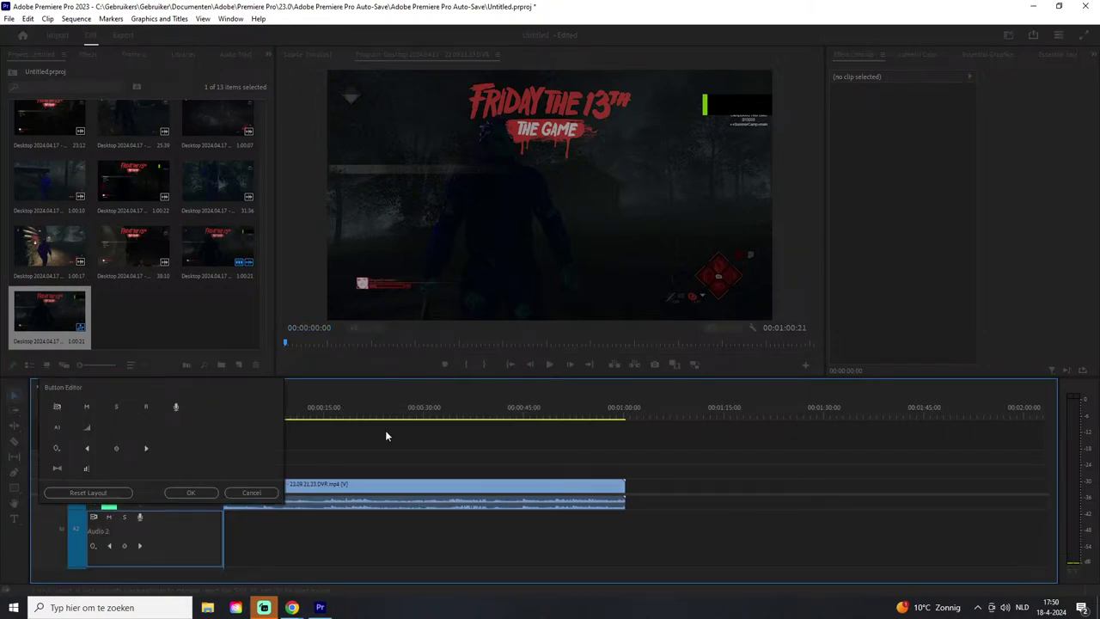
click(190, 493)
Step: Review the source options in the voice-over record settings of the Audio 2 track
right_click(139, 519)
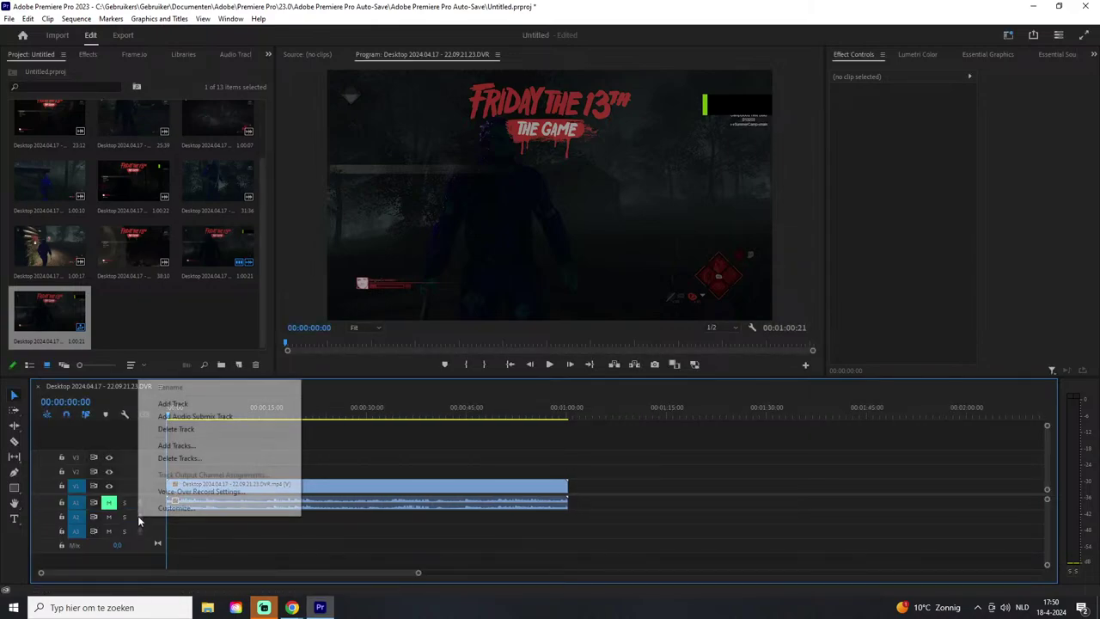
click(187, 489)
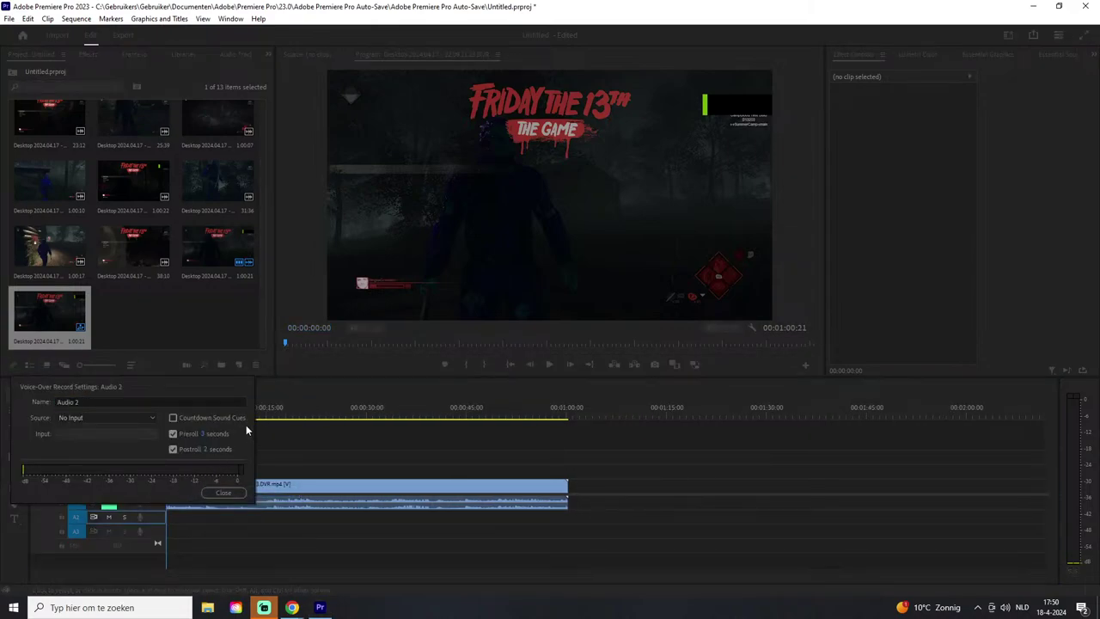
click(129, 418)
click(108, 454)
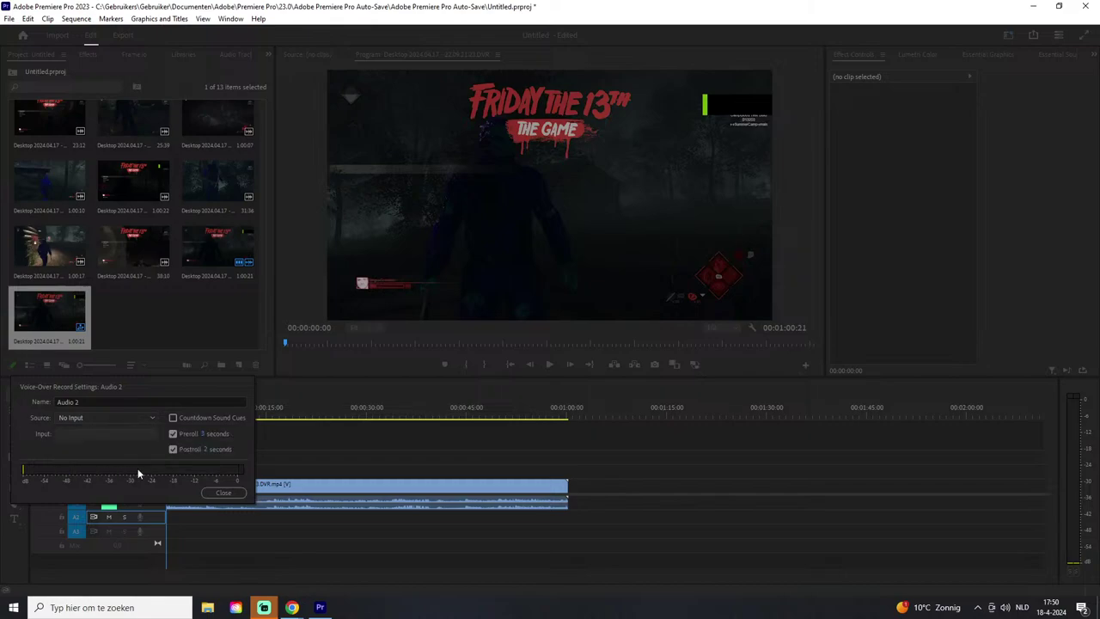
click(223, 492)
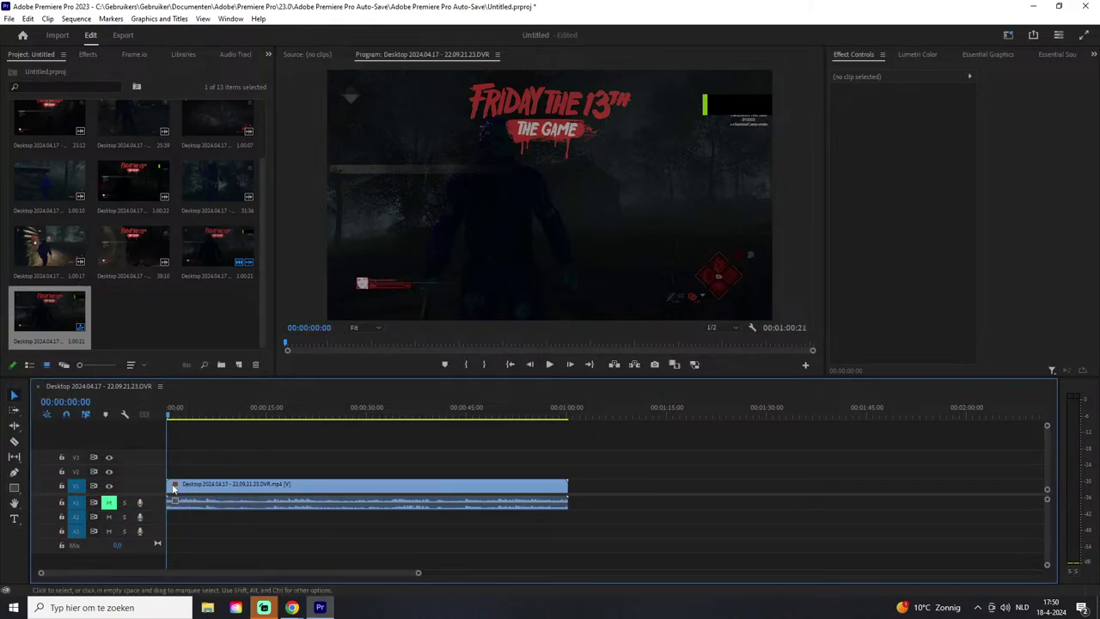
Step: Preview roughly the first ten seconds of the gameplay clip in the sequence
click(549, 363)
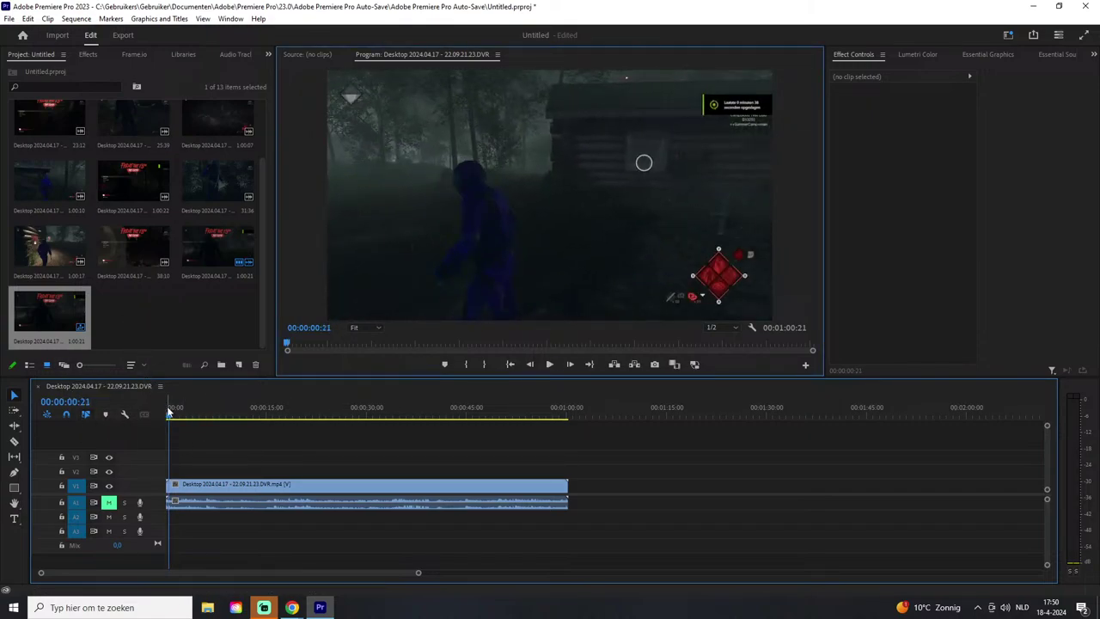
drag(172, 419, 239, 421)
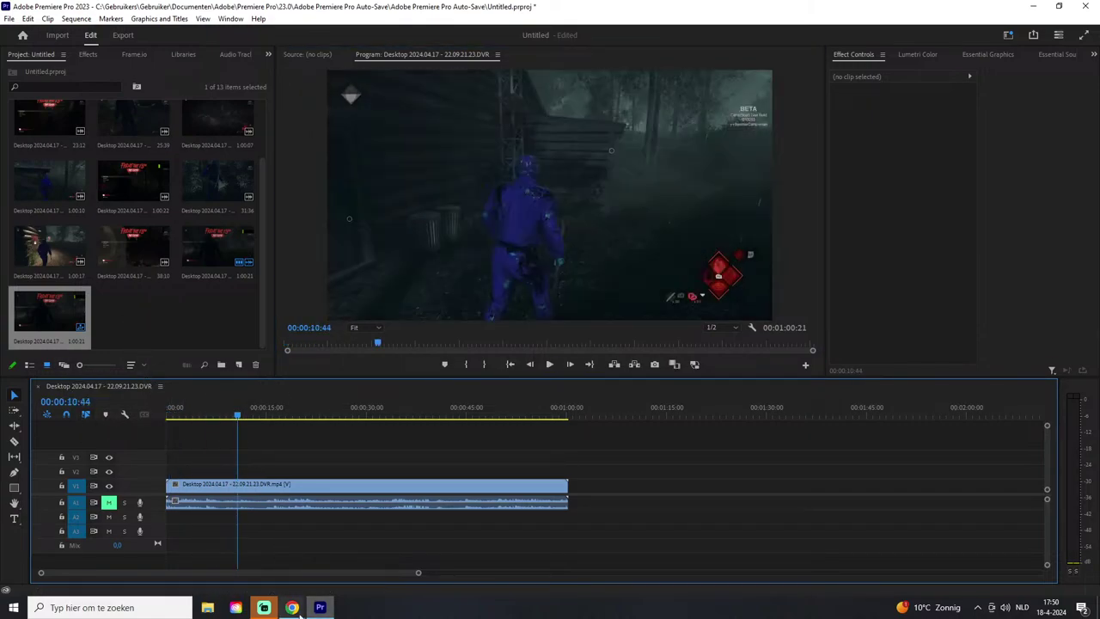
mouse_move(292, 607)
click(326, 564)
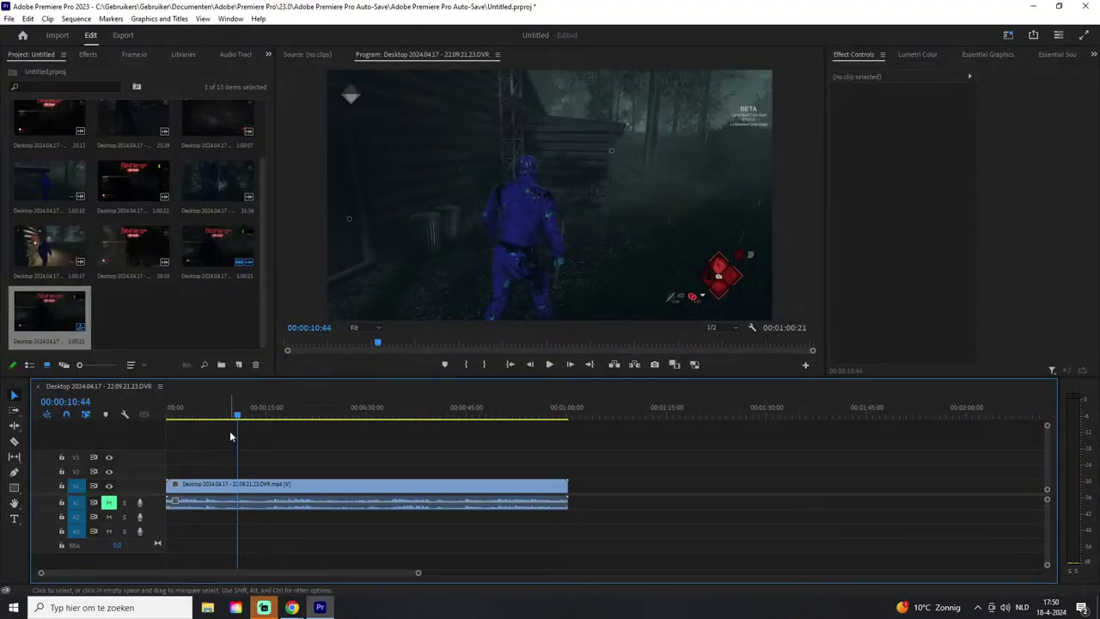
drag(240, 421, 218, 419)
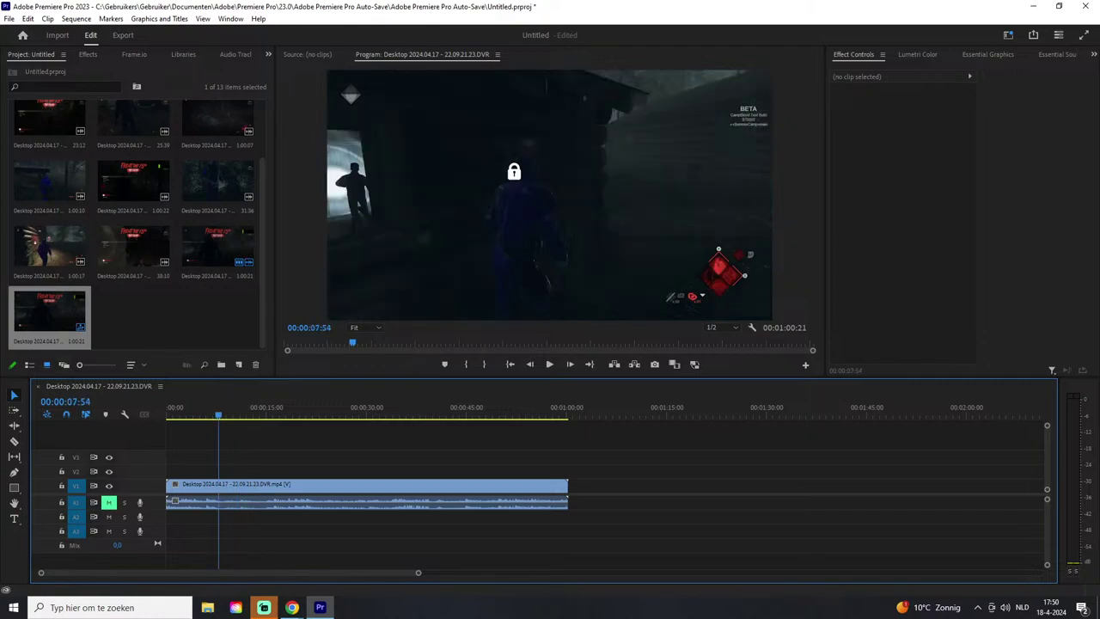
key(alt+Tab)
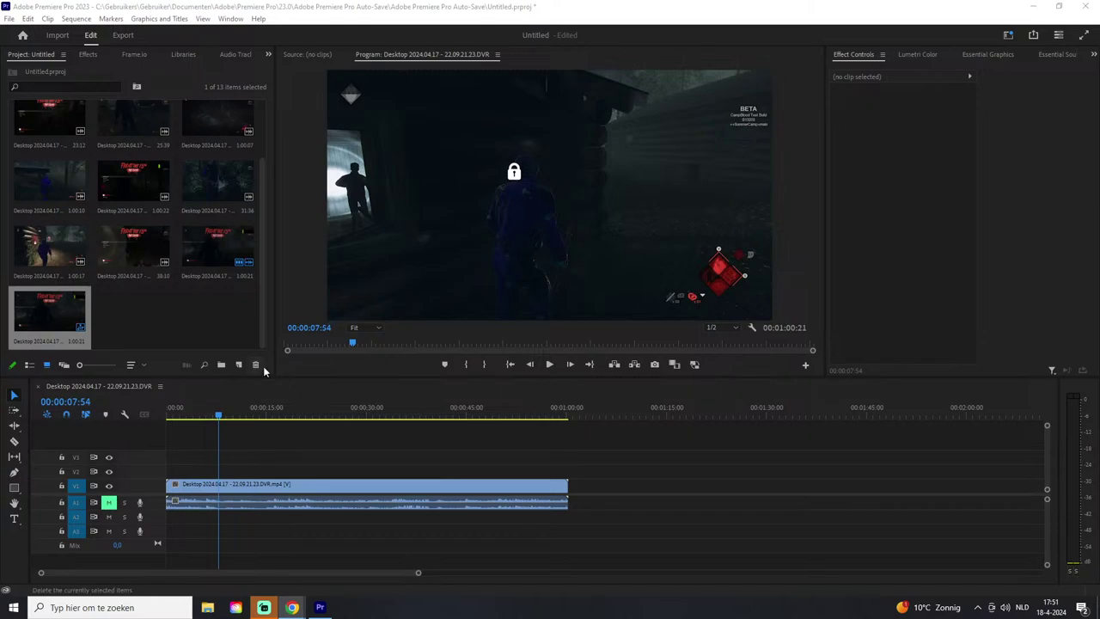
Step: Split the gameplay clip at 00:00:42:16, delete the part before the cut and move the remainder to the start of the sequence
click(220, 417)
drag(220, 417, 448, 413)
click(550, 363)
key(ctrl+k)
click(442, 487)
key(Delete)
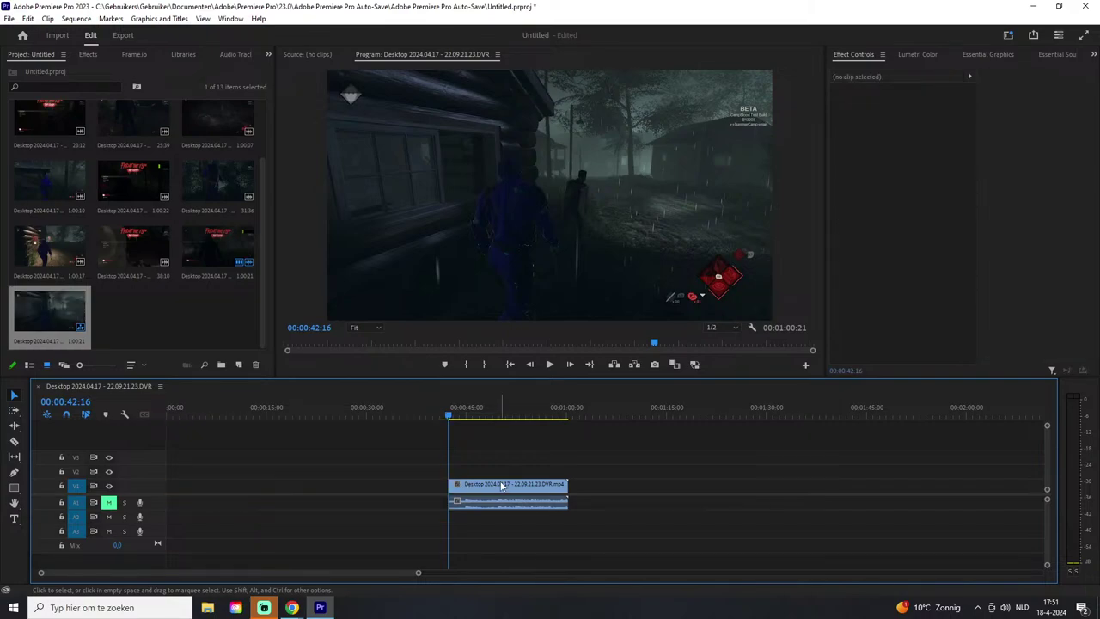
drag(504, 485, 225, 486)
drag(456, 416, 208, 417)
drag(215, 249, 288, 515)
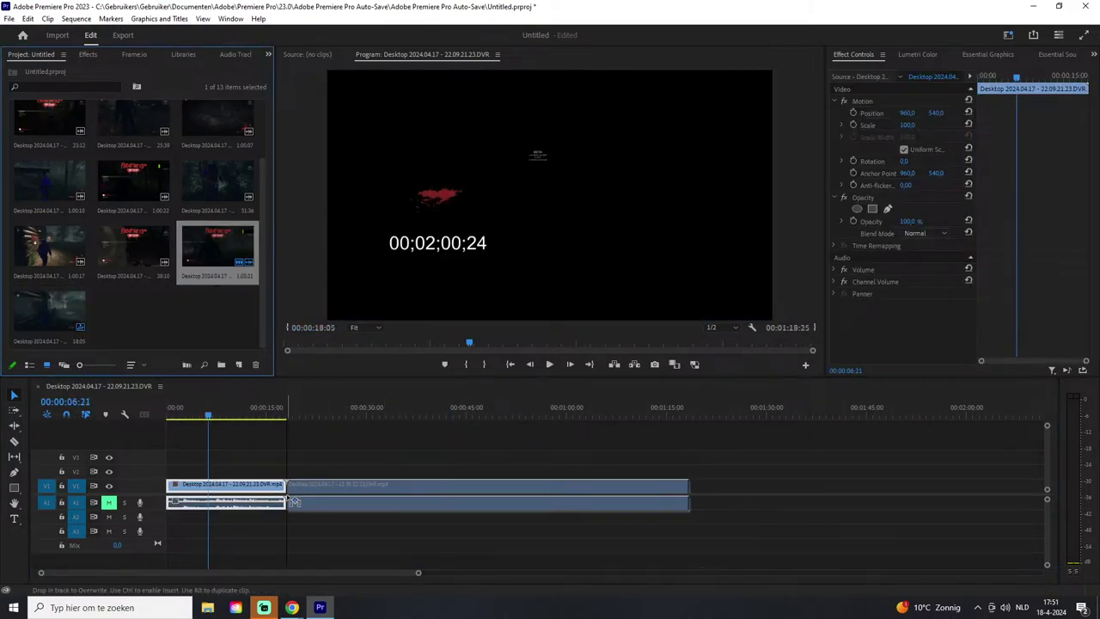
drag(209, 416, 589, 394)
click(448, 484)
key(Delete)
Step: Append the 38-second clip Desktop 2024.04.17 - 22.08.20.22.DVR twice in a row after the first clip on tracks V1 and A1
drag(133, 292, 292, 490)
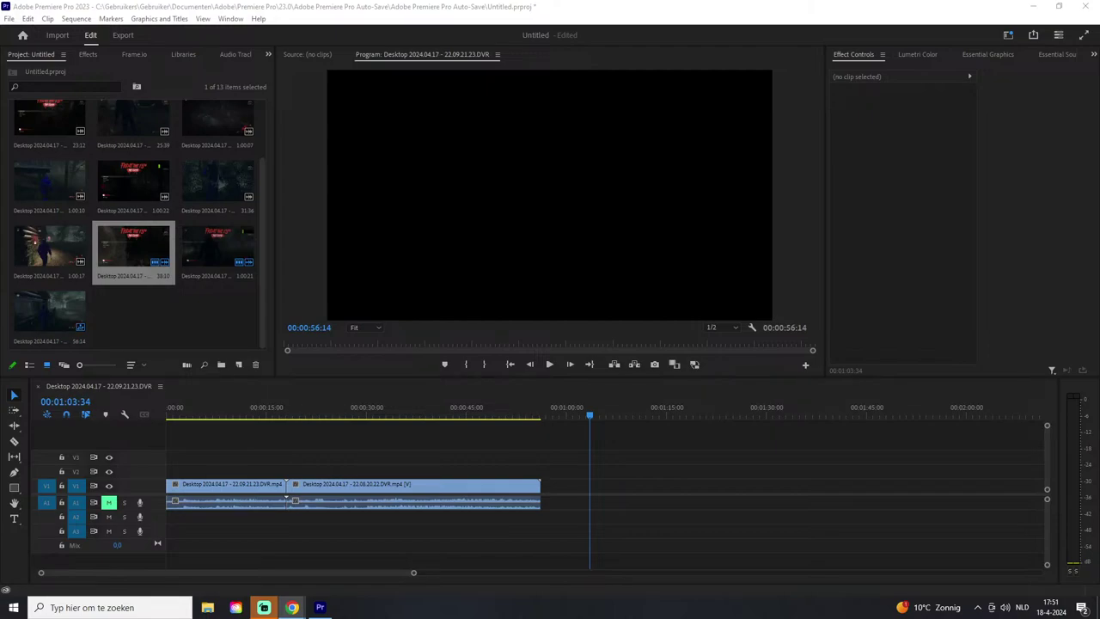
click(152, 247)
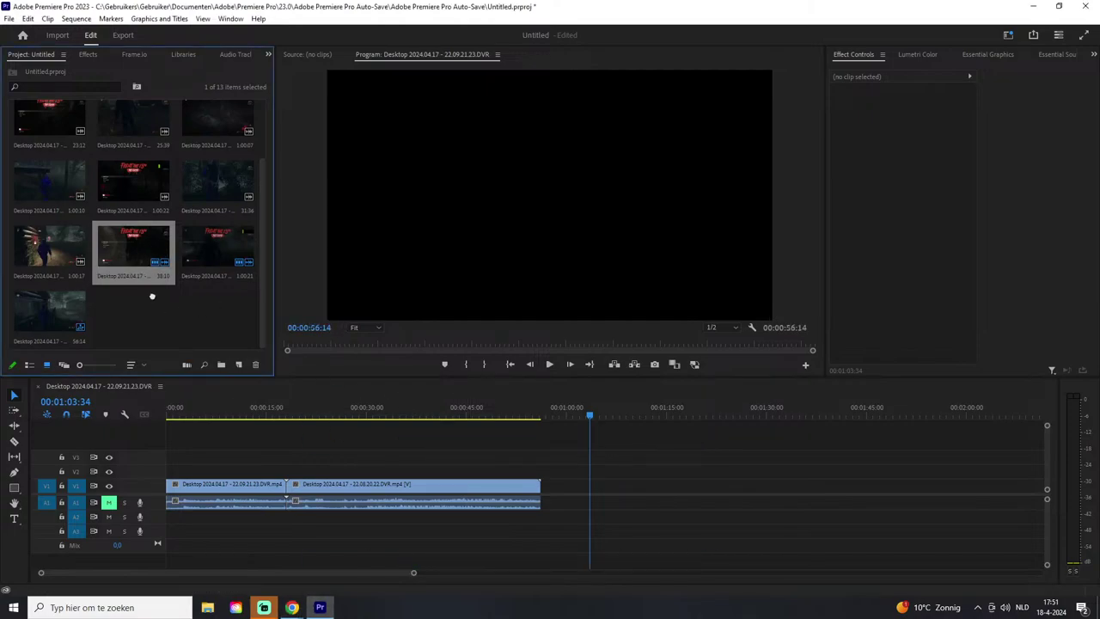
drag(123, 256, 538, 499)
Step: Split the last clip in the sequence about 15 seconds in and delete the part before the cut
drag(591, 417, 645, 398)
key(space)
key(c)
key(v)
click(618, 482)
key(Delete)
Step: Preview the remaining part of the last clip and move it against the preceding clip to close the gap
key(space)
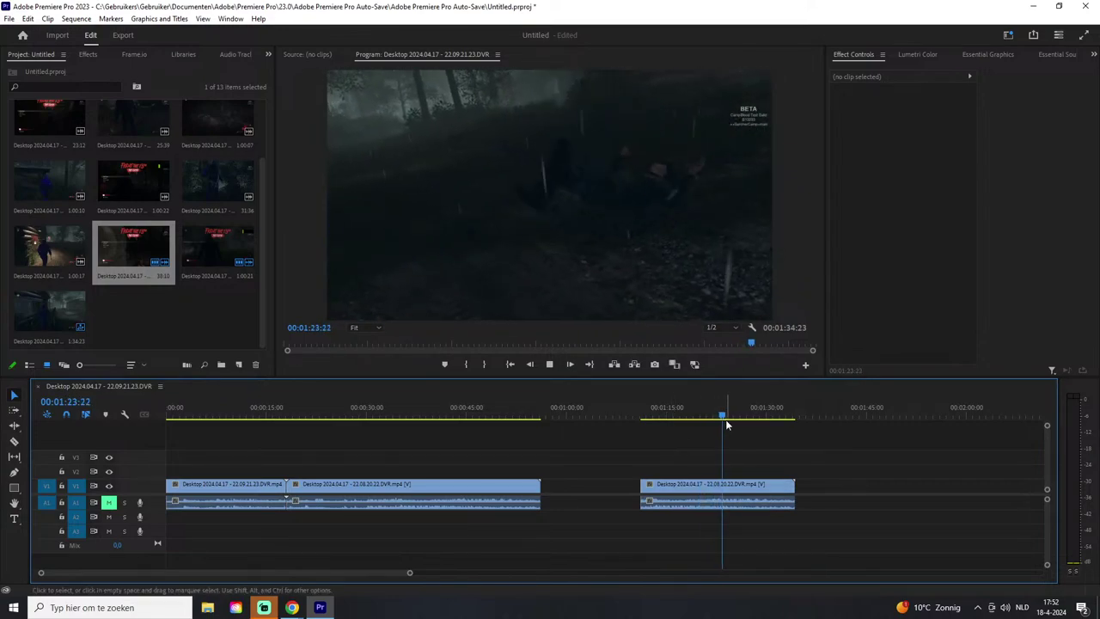
drag(727, 419, 796, 418)
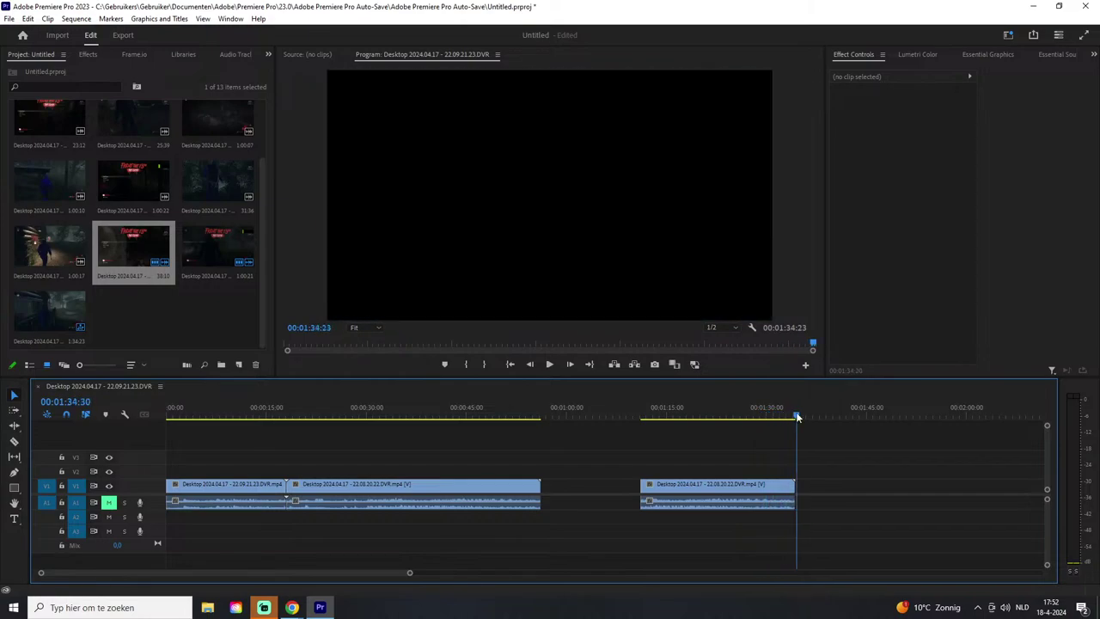
drag(686, 502, 587, 503)
key(ctrl+z)
drag(669, 489, 570, 489)
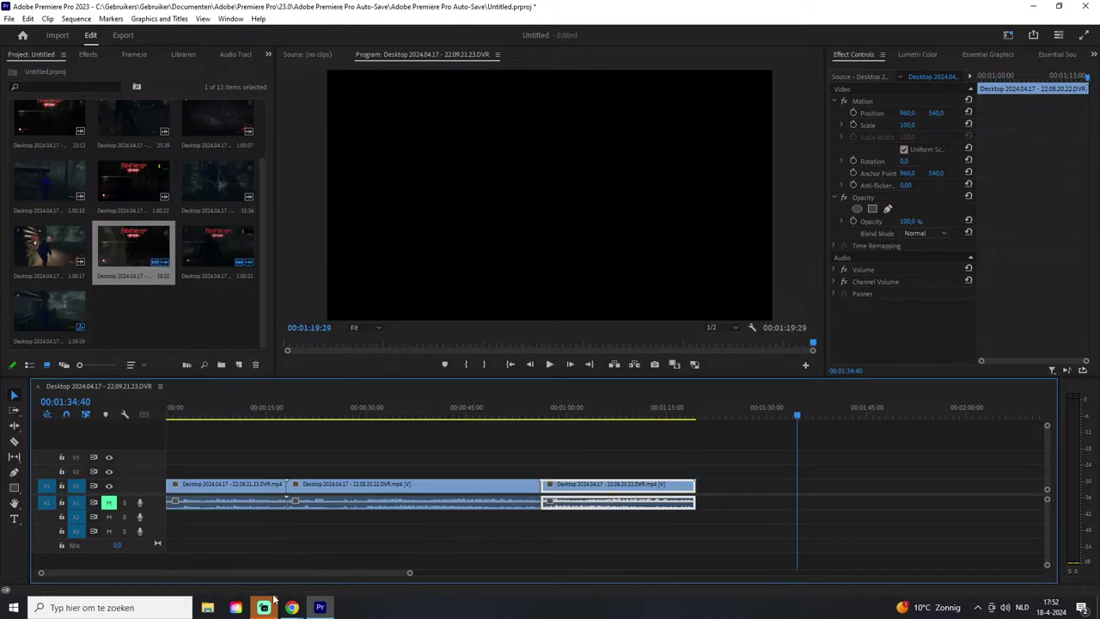
Step: Switch to the Twitch page in Chrome and open GunInteractive's live The Texas Chain Saw Massacre stream
mouse_move(292, 608)
mouse_move(300, 550)
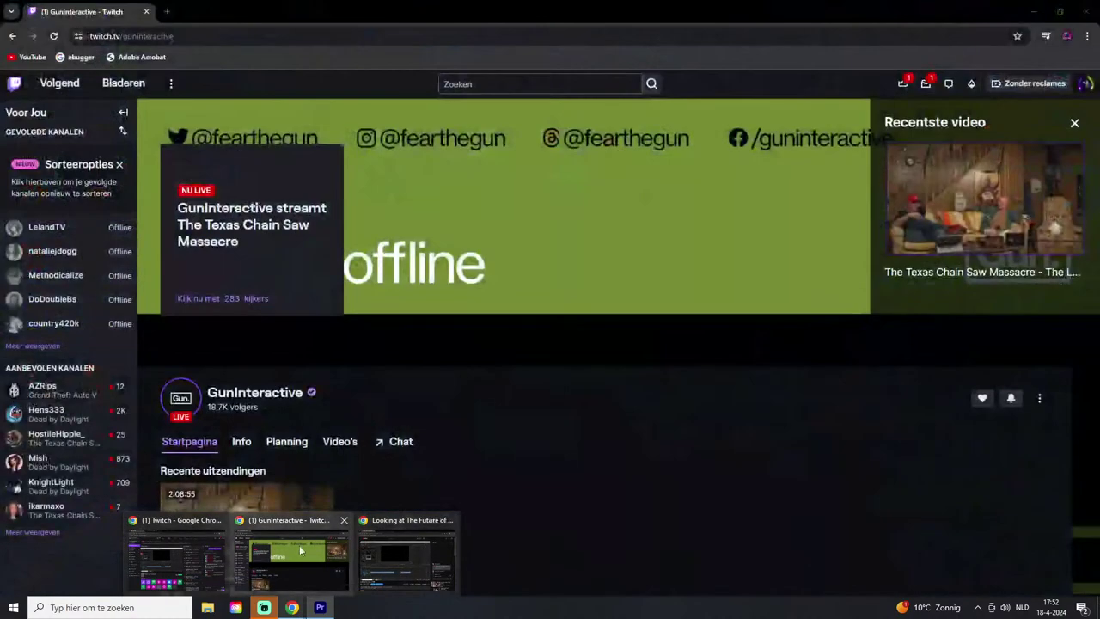
click(300, 550)
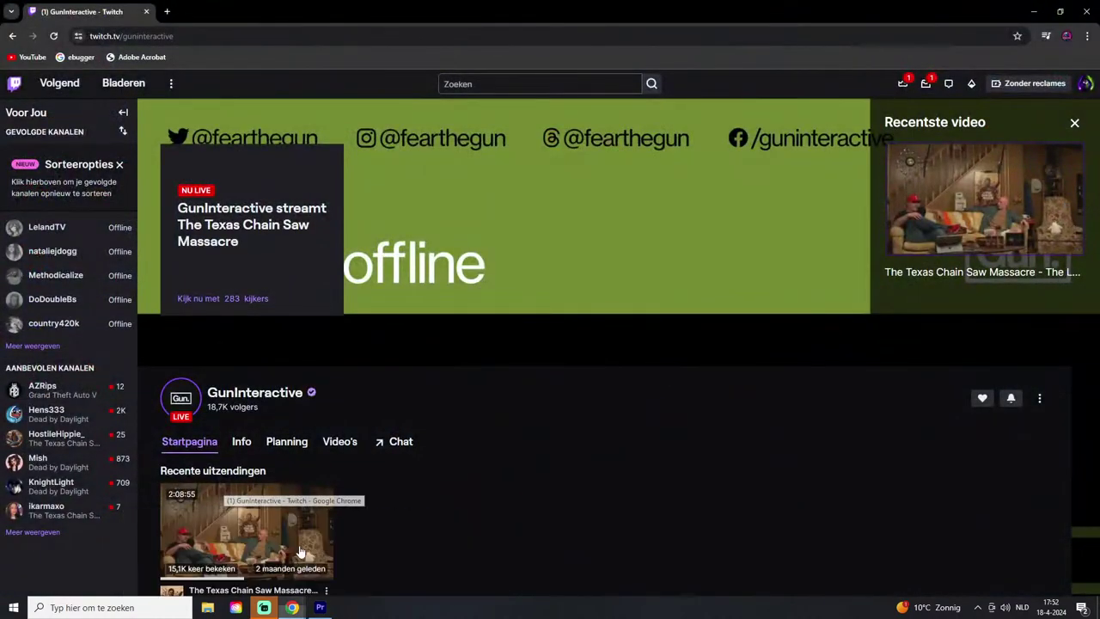
click(175, 398)
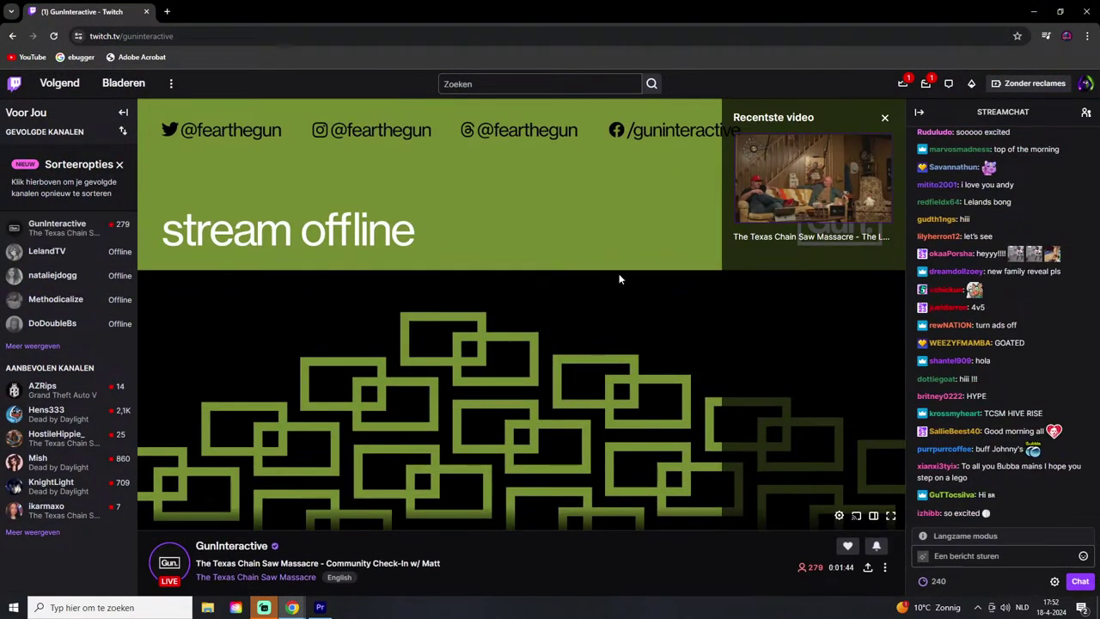
click(885, 117)
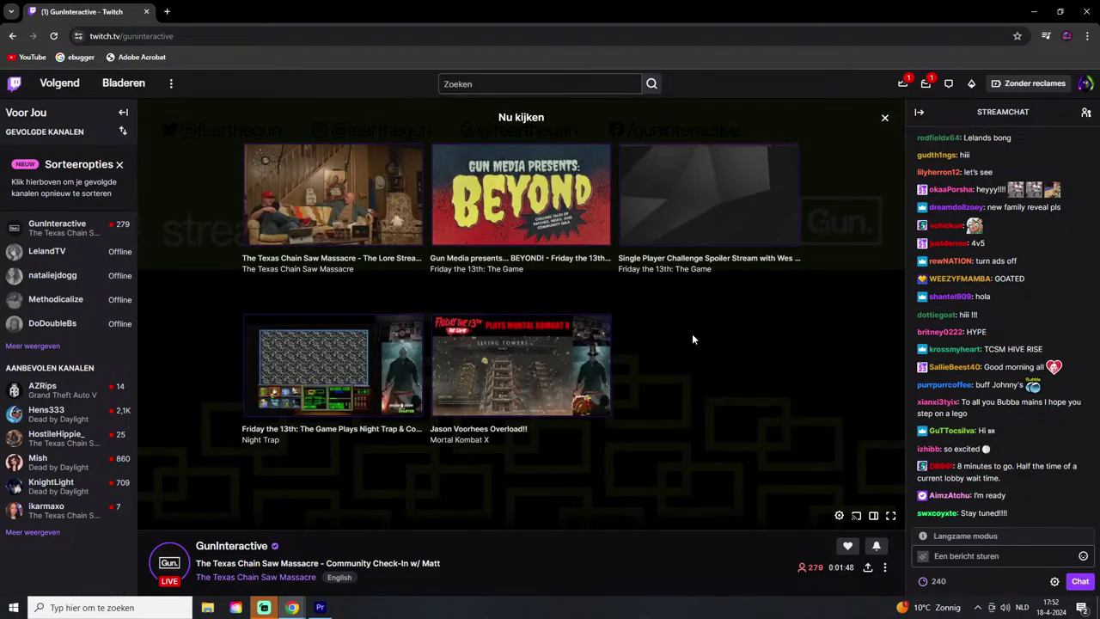
Step: Return to the GunInteractive channel page and reopen its live stream
scroll(692, 333, down, 2)
click(169, 456)
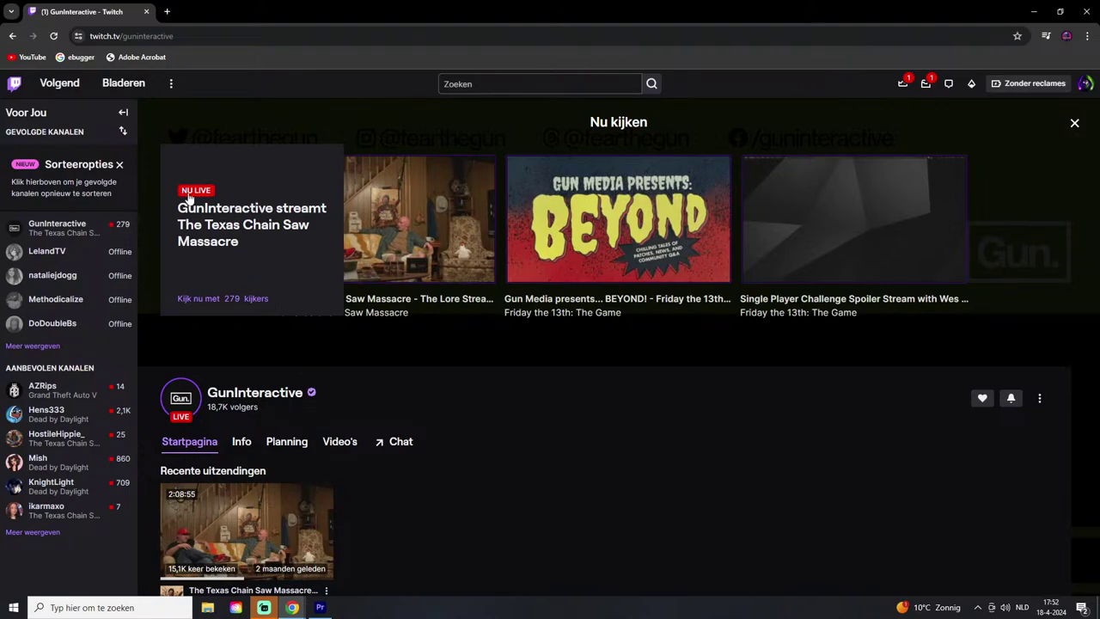
click(215, 298)
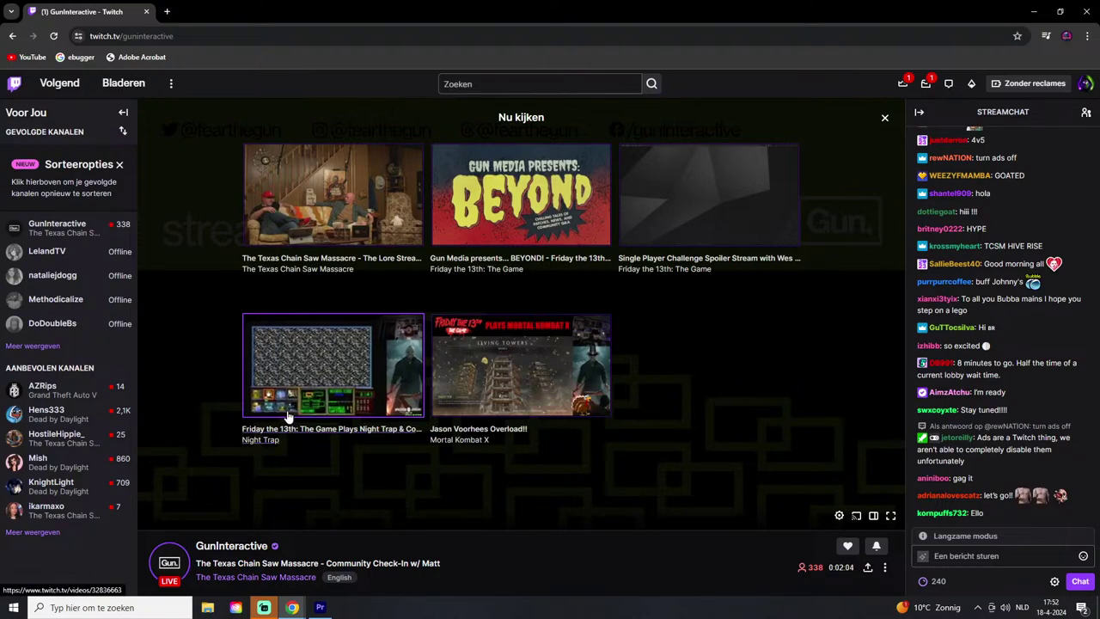
Step: Switch back to Premiere Pro and append the clip Desktop 2024.04.17 - 22.07.41.21.DVR to the end of the sequence
key(alt+Tab)
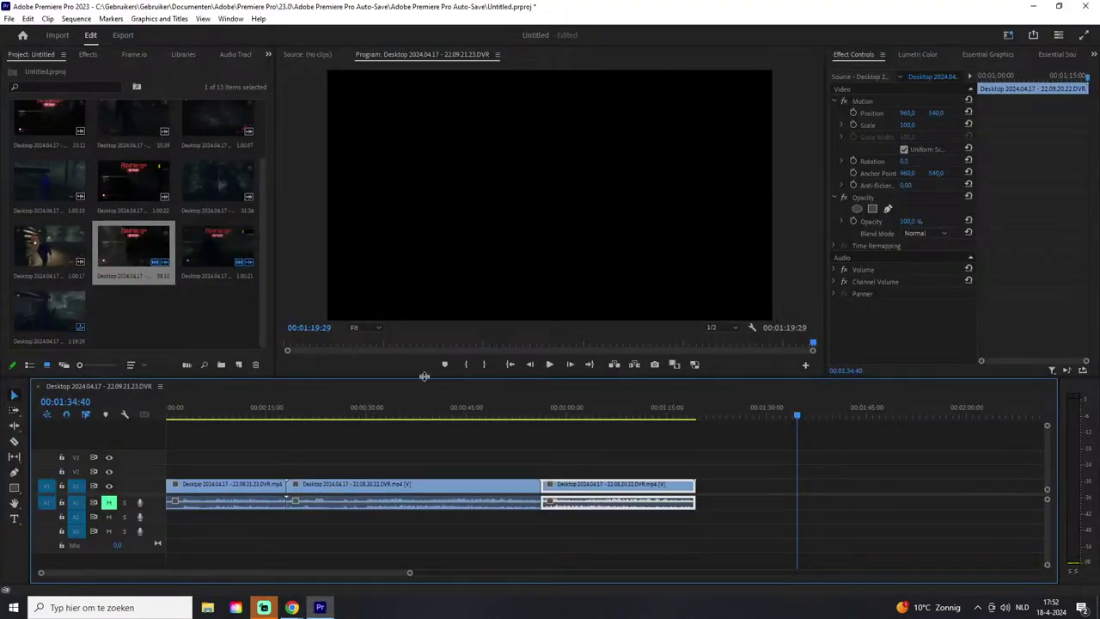
drag(51, 244, 704, 485)
drag(798, 417, 975, 419)
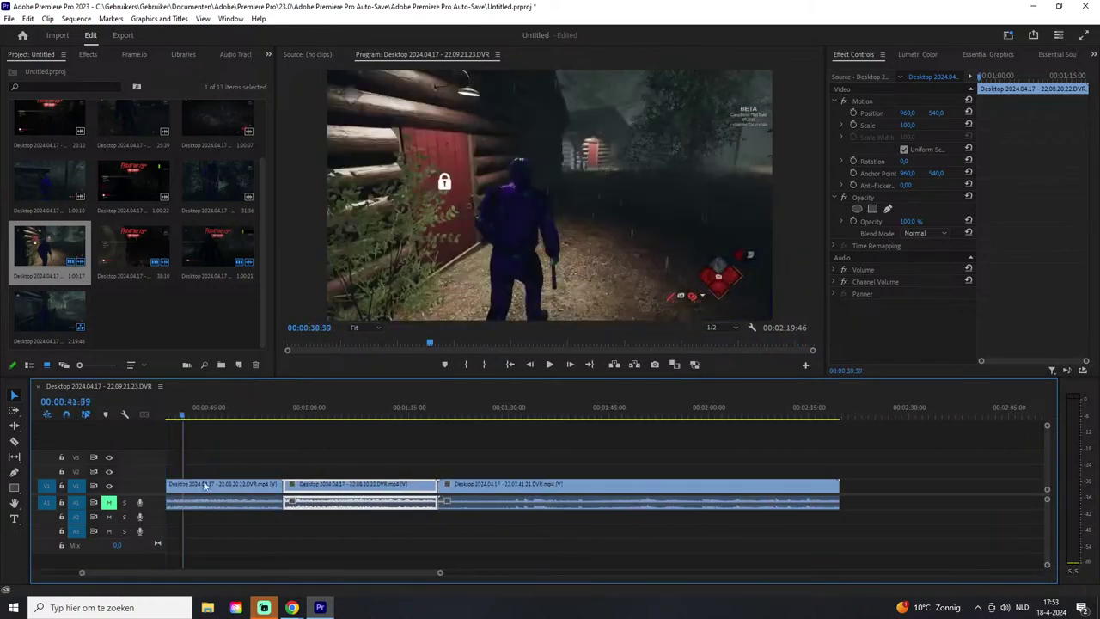
Step: Split the last clip at 00:01:58:54, delete the part before the cut and move the remainder against the preceding clip
drag(550, 418, 702, 455)
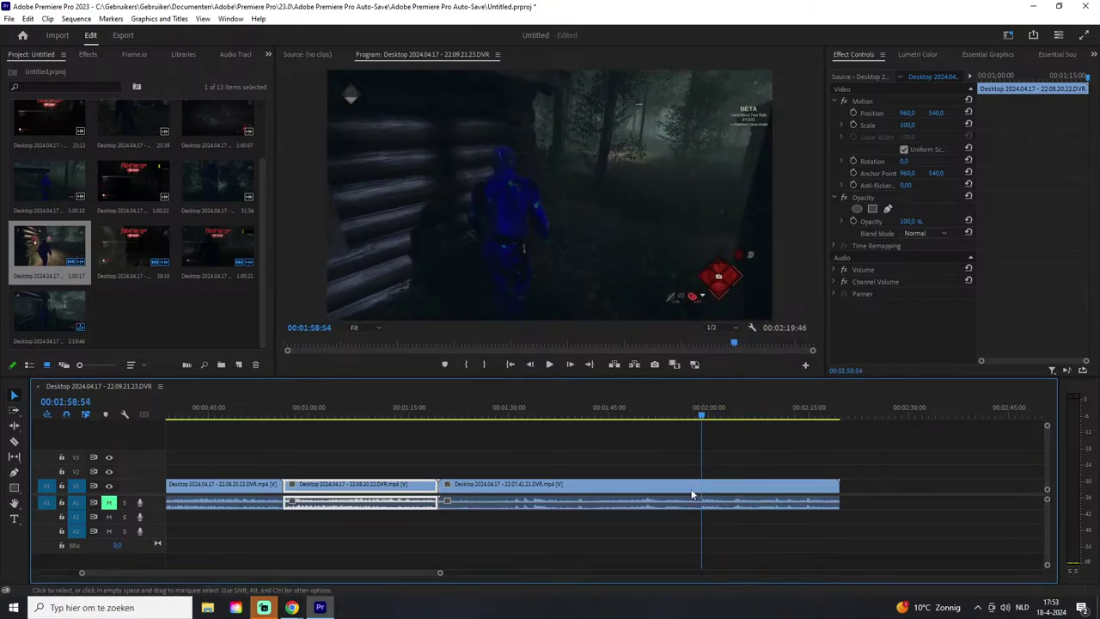
click(678, 490)
key(Delete)
drag(733, 486, 473, 501)
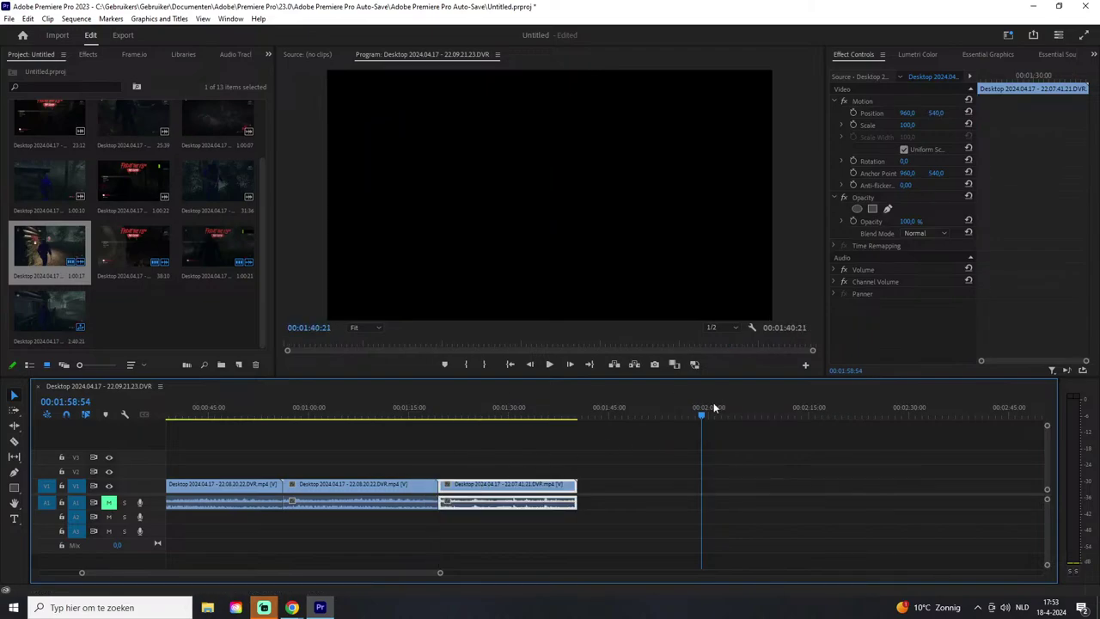
Step: Preview the clip Desktop 2024.04.17 - 22.06.20.20.DVR and append it to the end of the sequence
drag(680, 423, 581, 423)
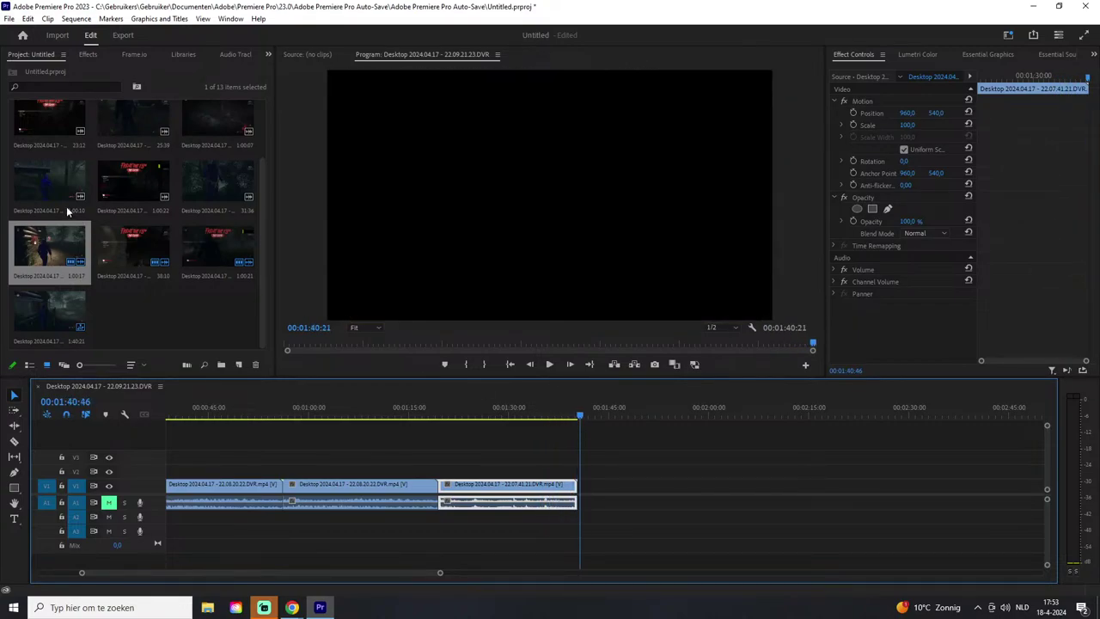
double_click(208, 177)
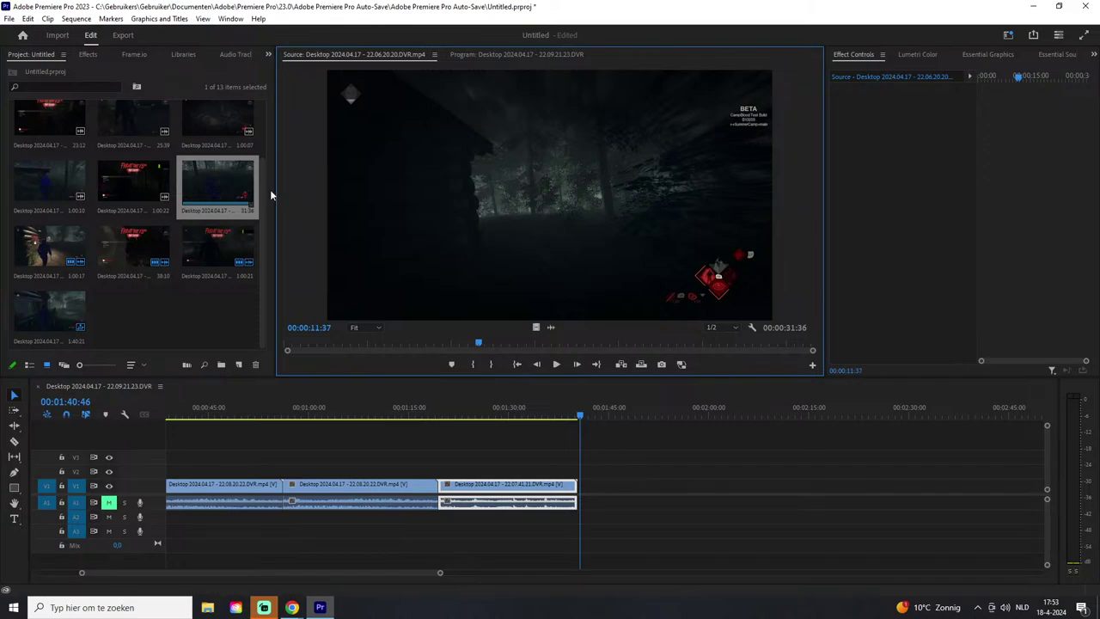
drag(209, 172, 585, 490)
Step: Switch to the GunInteractive Twitch page in Chrome, reopen its live stream from the channel page and look through the stream chat
mouse_move(293, 607)
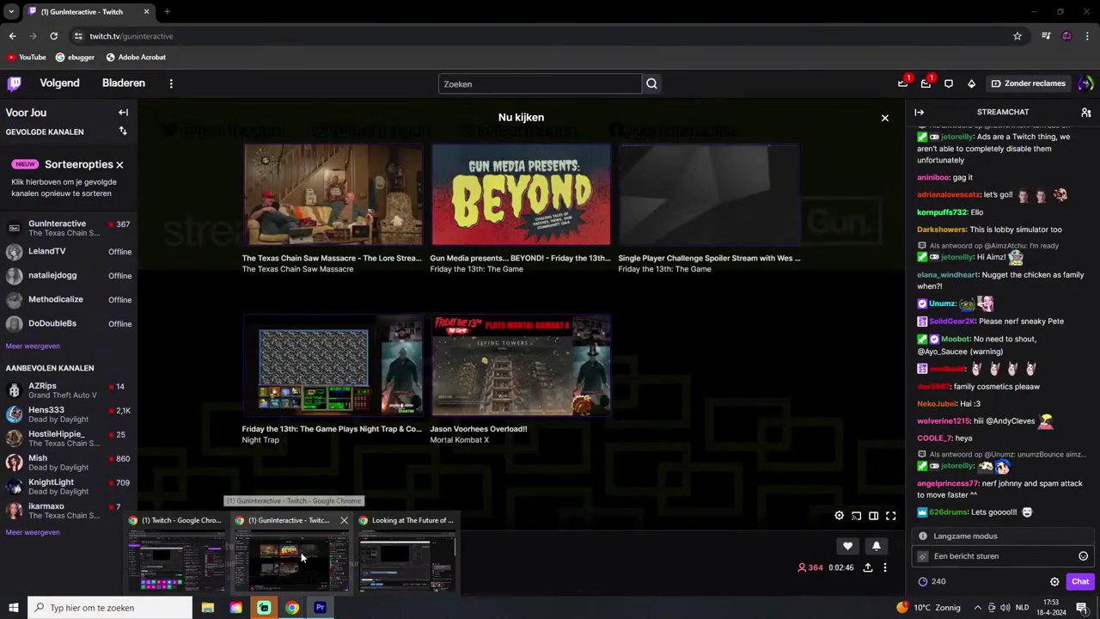
click(301, 556)
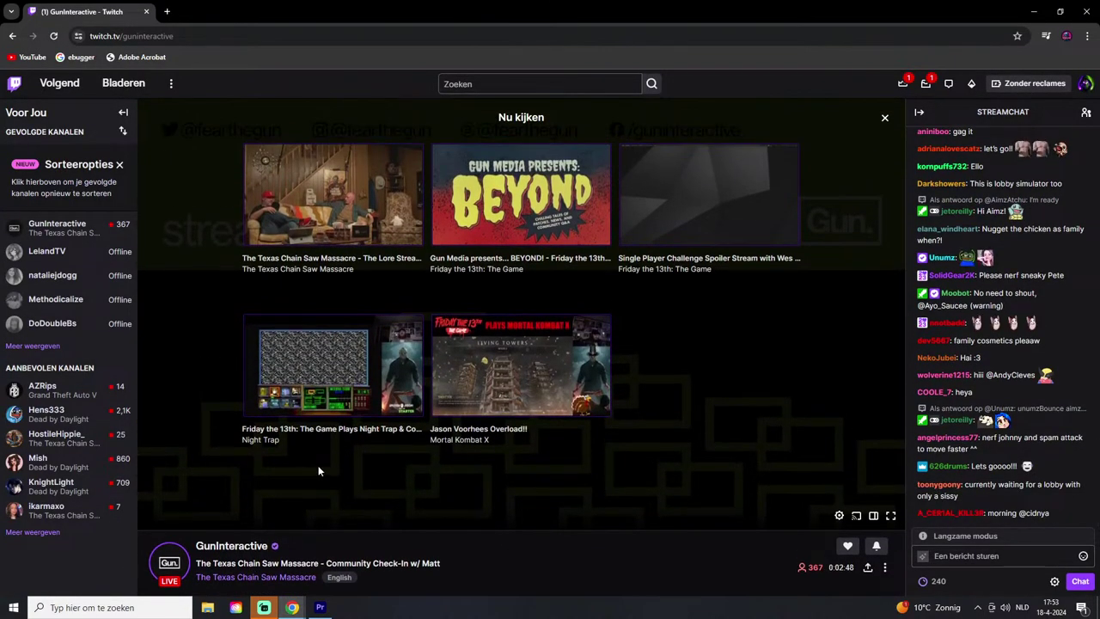
click(161, 556)
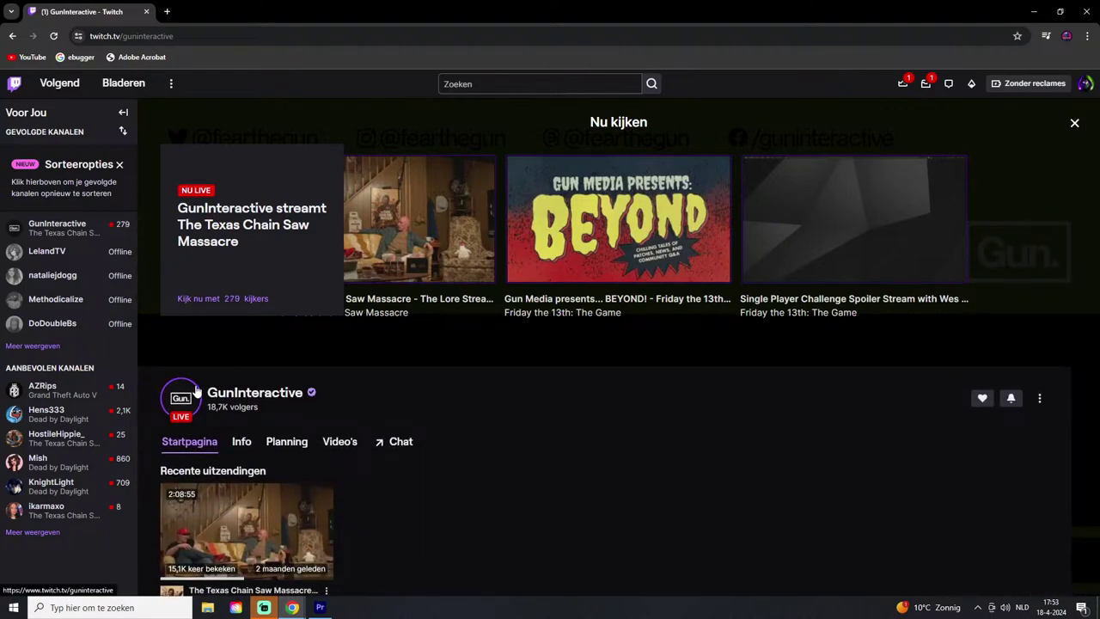
click(189, 382)
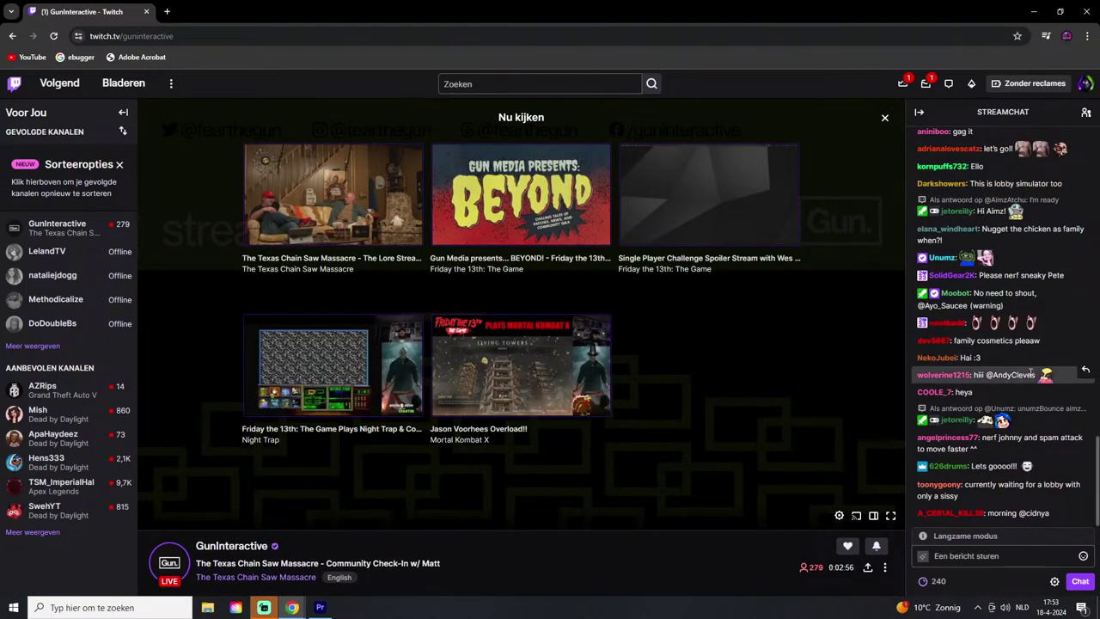
scroll(986, 348, up, 2)
scroll(972, 344, up, 1)
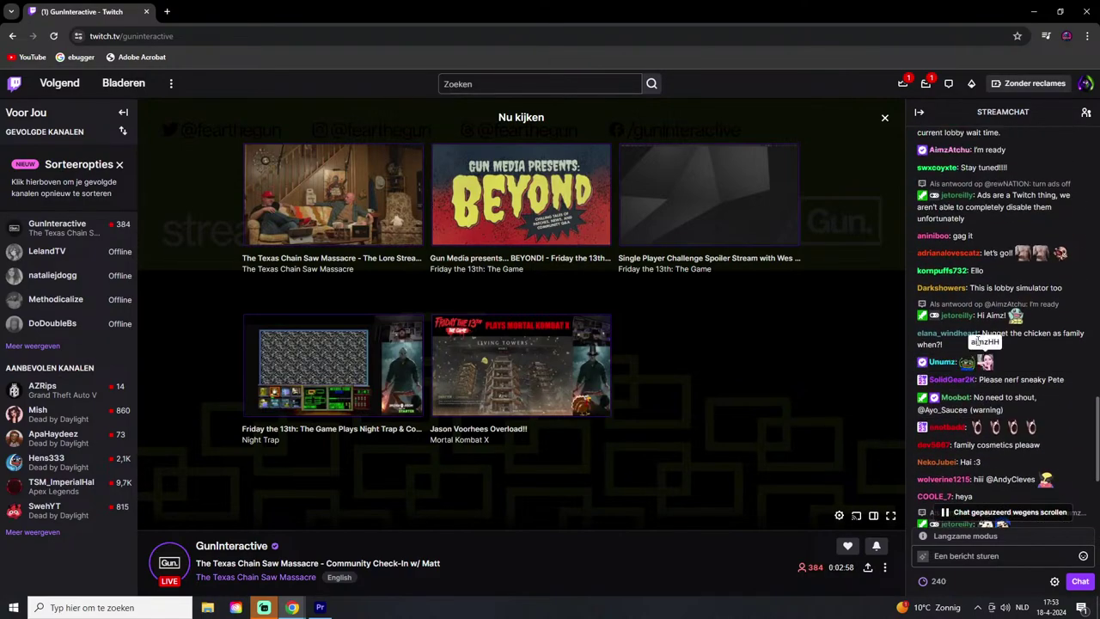
scroll(941, 234, down, 4)
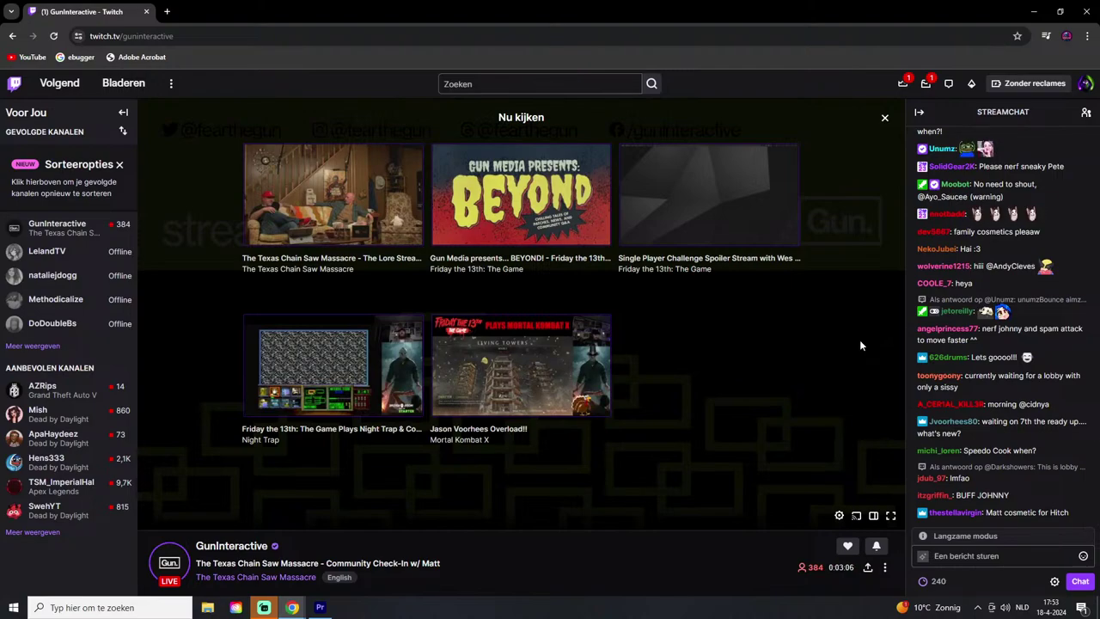
Step: Back in Premiere Pro, split the last clip at 00:01:44:23, delete the part before the cut and close the gap to the preceding clip
key(alt+Tab)
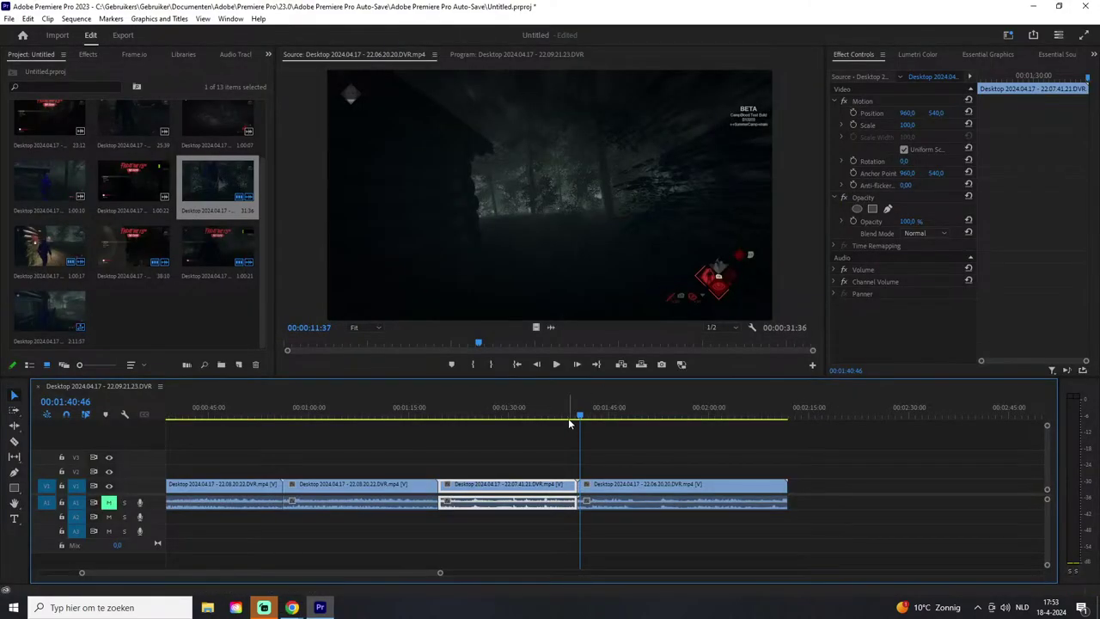
drag(581, 419, 605, 422)
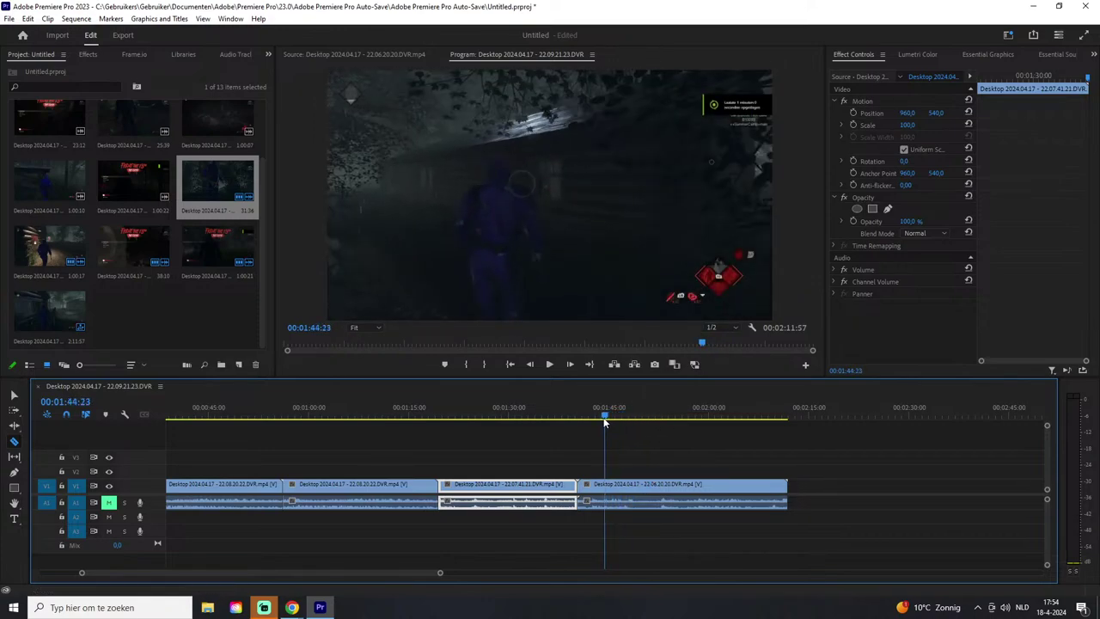
key(v)
click(598, 484)
key(Delete)
key(space)
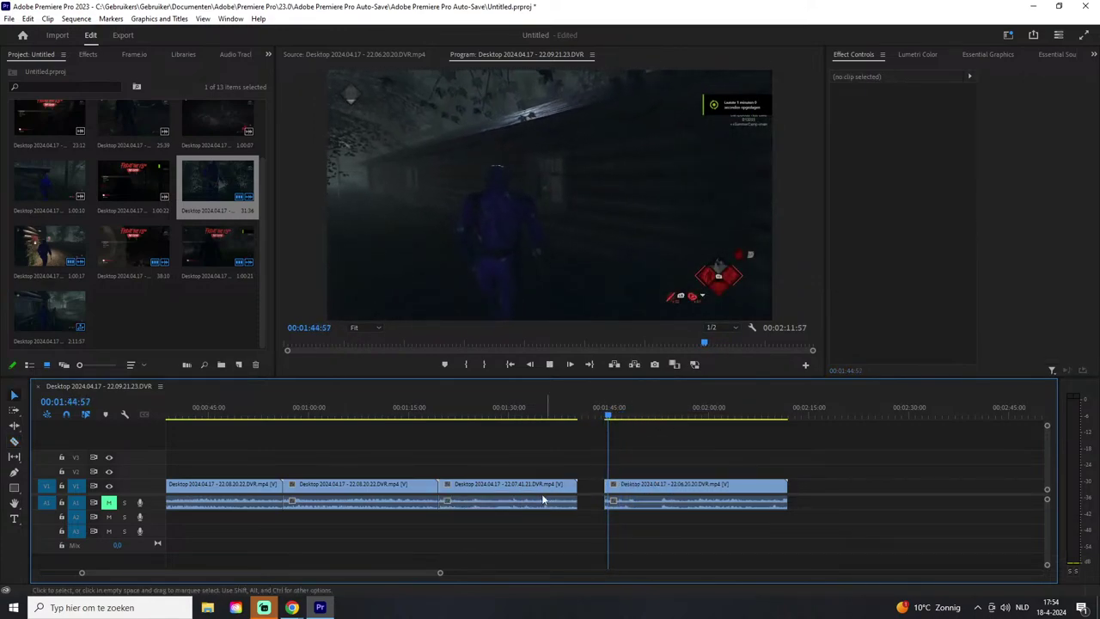
drag(655, 486, 629, 485)
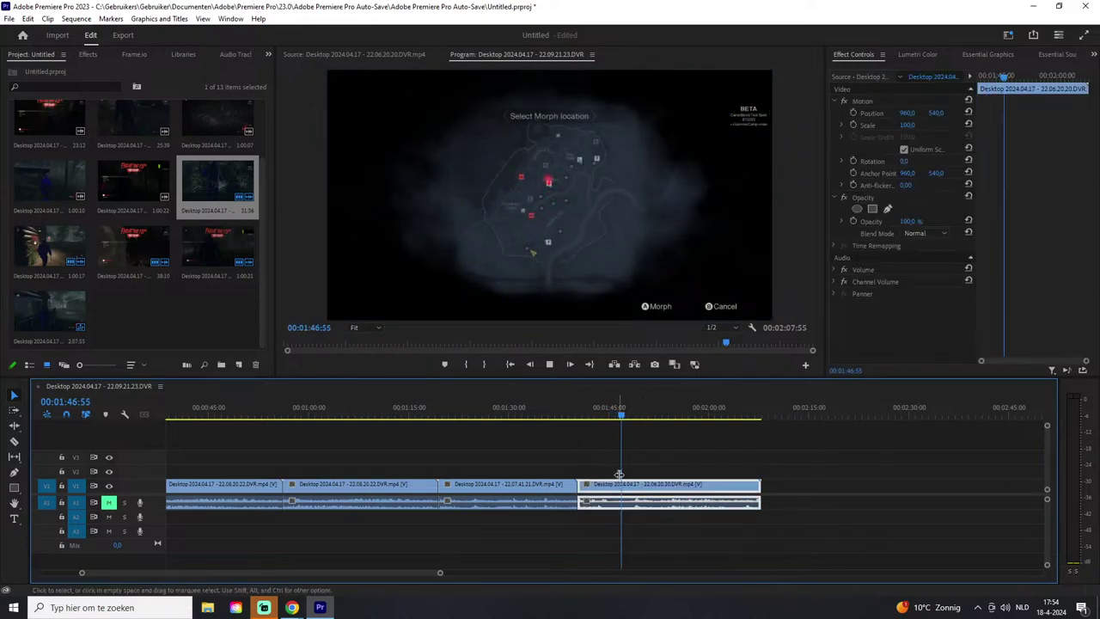
Step: Skim to the end of the sequence and append the clip Desktop 2024.04.17 - 22.05.48.19.DVR there
drag(628, 420, 759, 422)
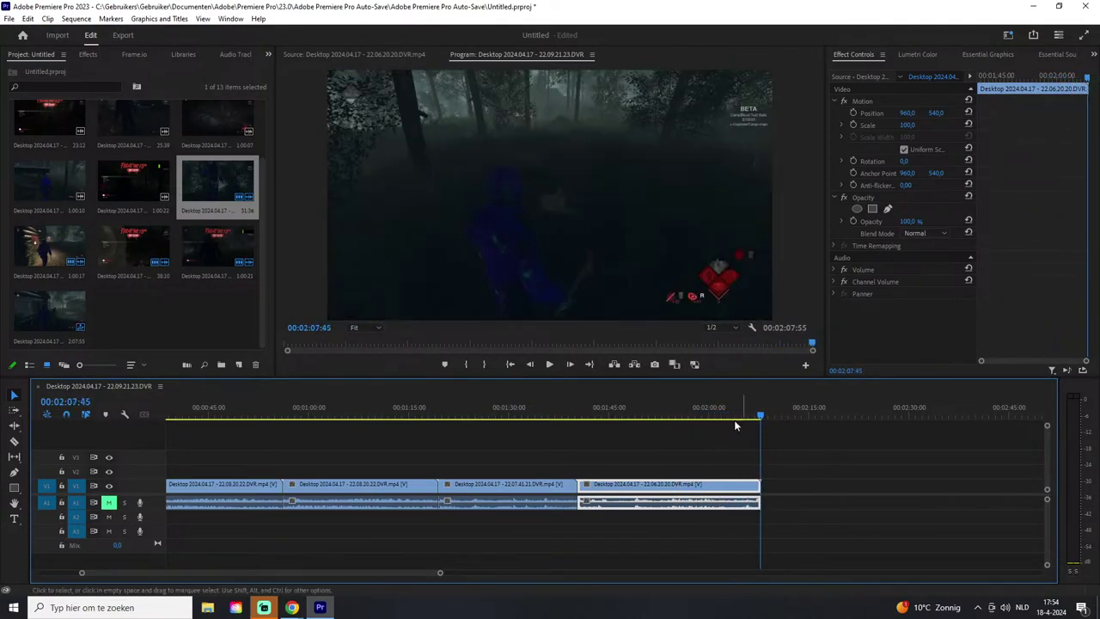
double_click(134, 176)
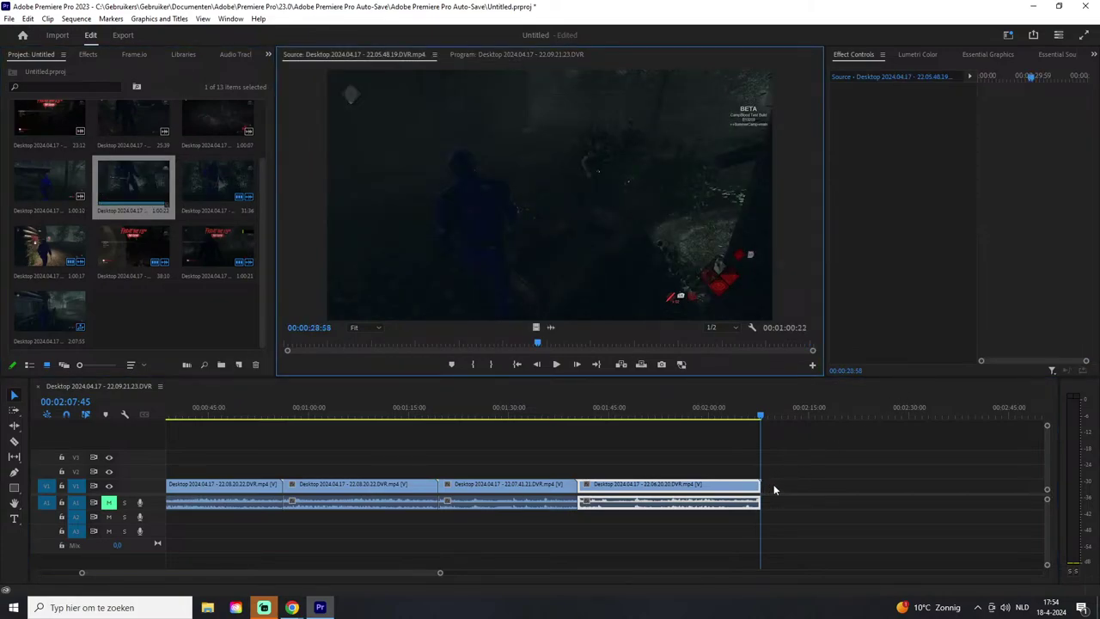
drag(136, 180, 769, 488)
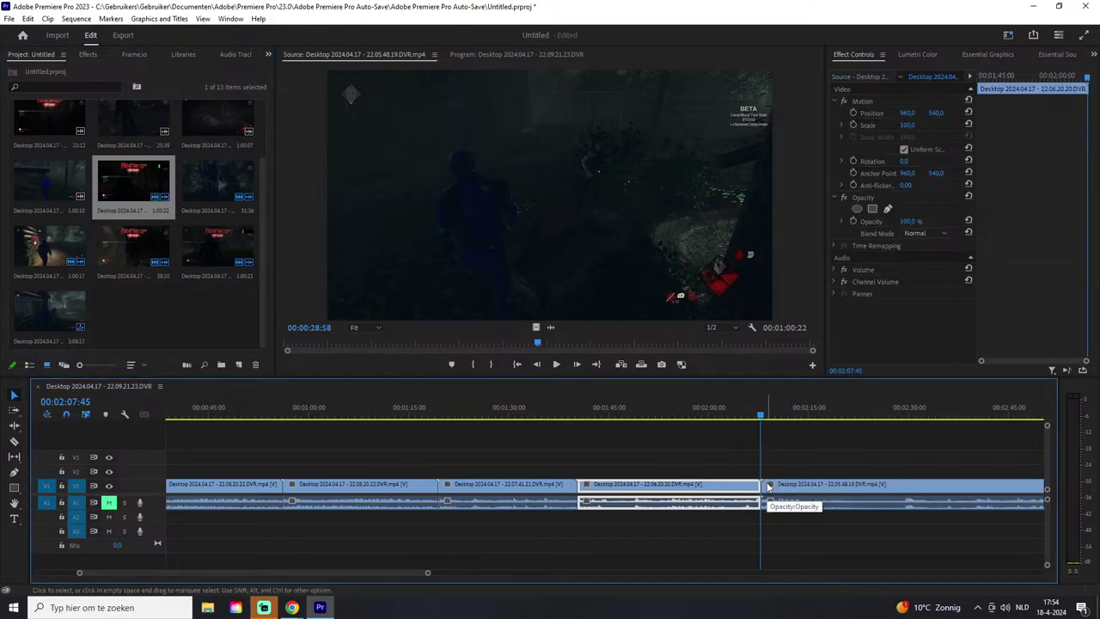
Step: Split the 22.05.48.19 clip at 00:02:52:19, delete the part before the cut and move the remainder against the preceding clip
click(740, 385)
key(space)
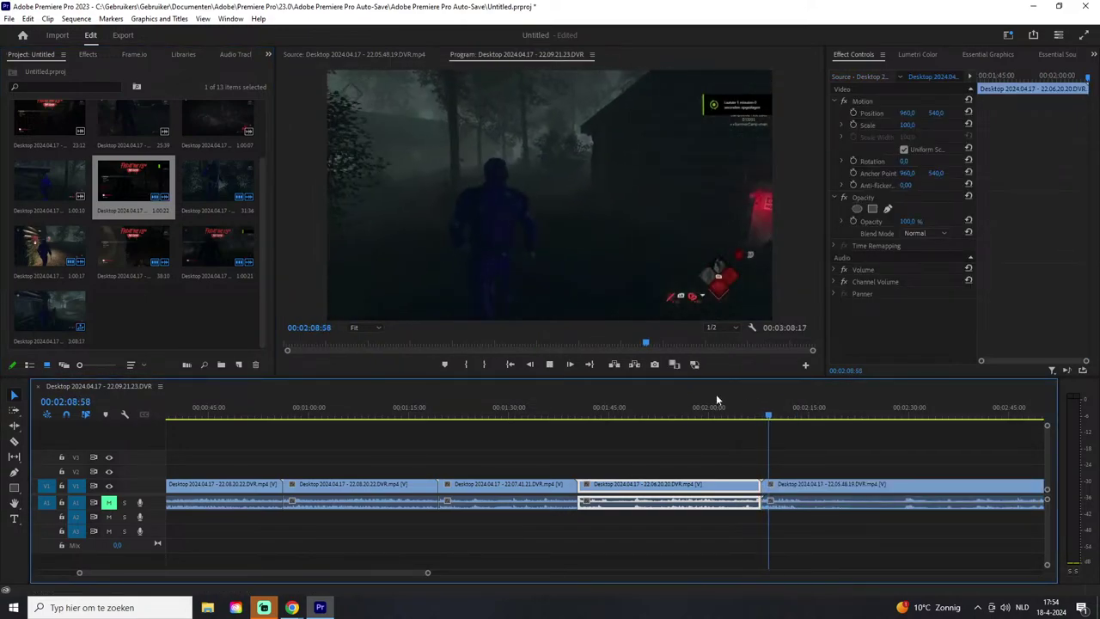
drag(334, 573, 362, 574)
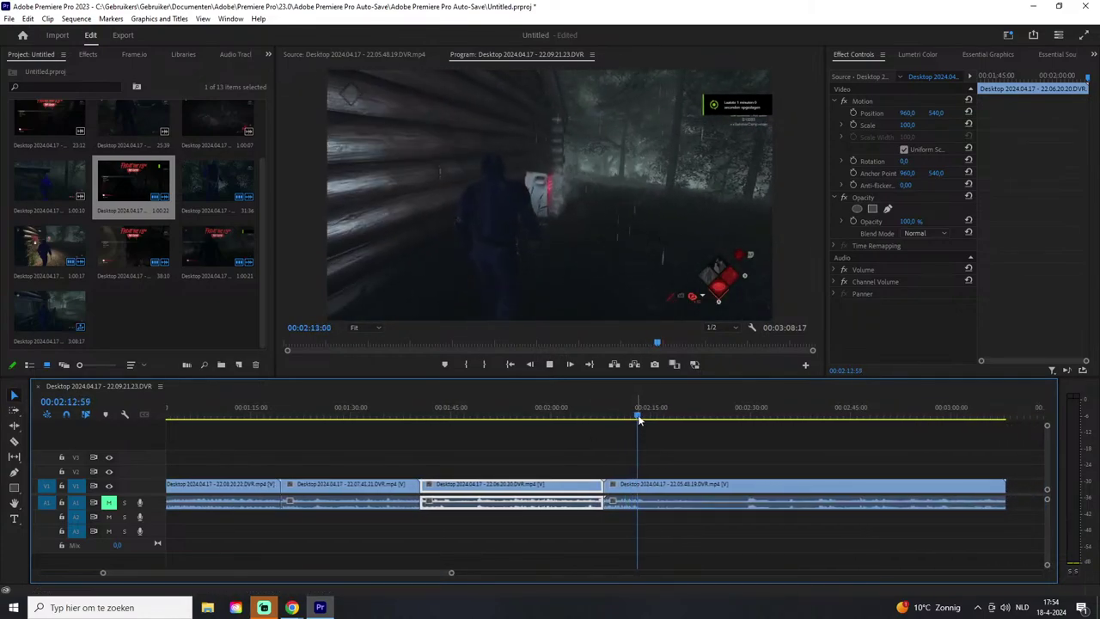
drag(643, 417, 900, 395)
key(c)
click(899, 484)
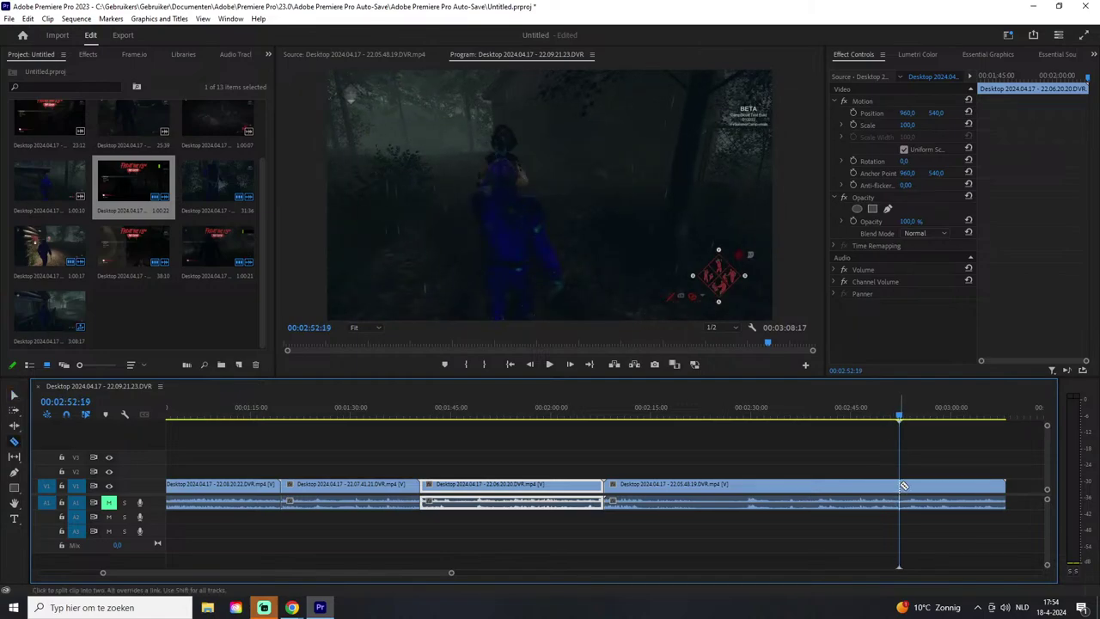
key(v)
click(891, 484)
key(Delete)
drag(928, 484, 642, 490)
Step: Switch to Twitch in Chrome, look through the fully expanded list of followed channels and collapse it again
mouse_move(292, 607)
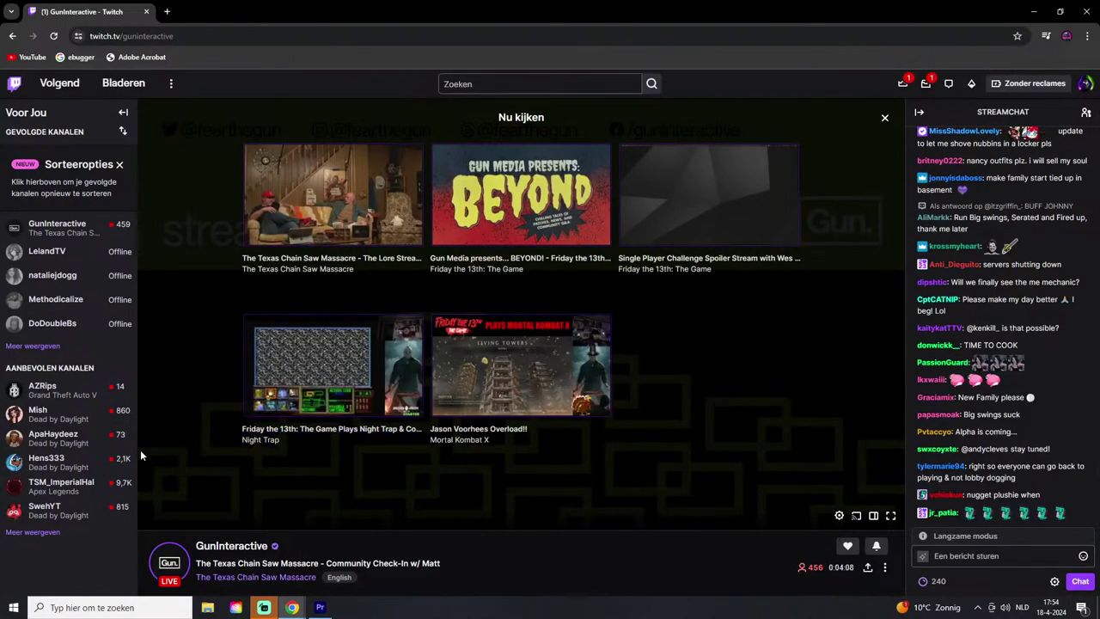
click(34, 347)
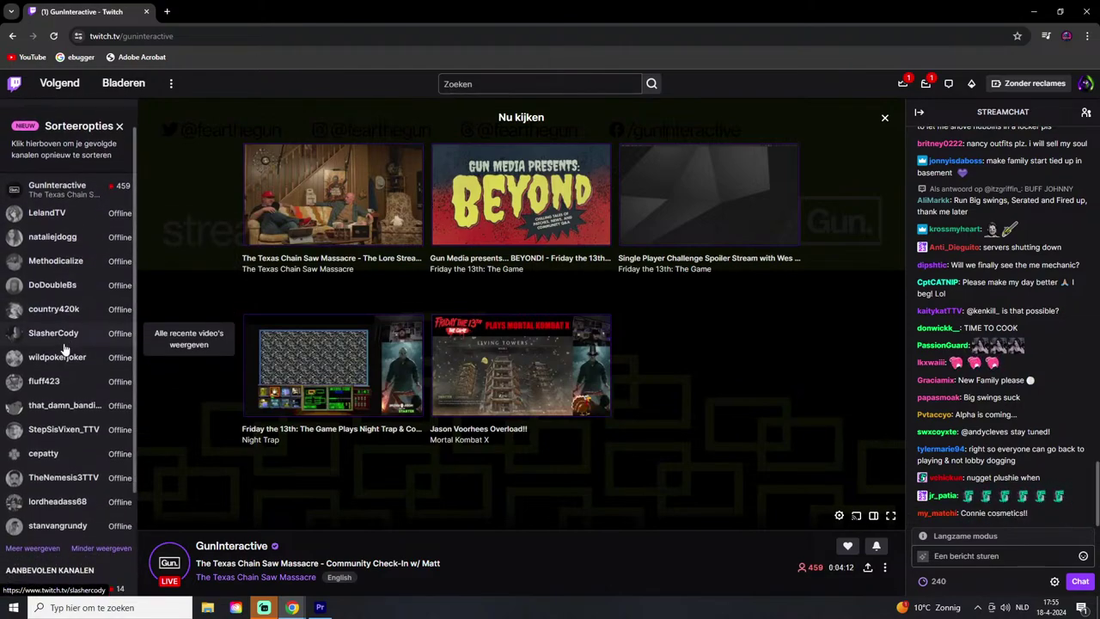
scroll(58, 395, down, 1)
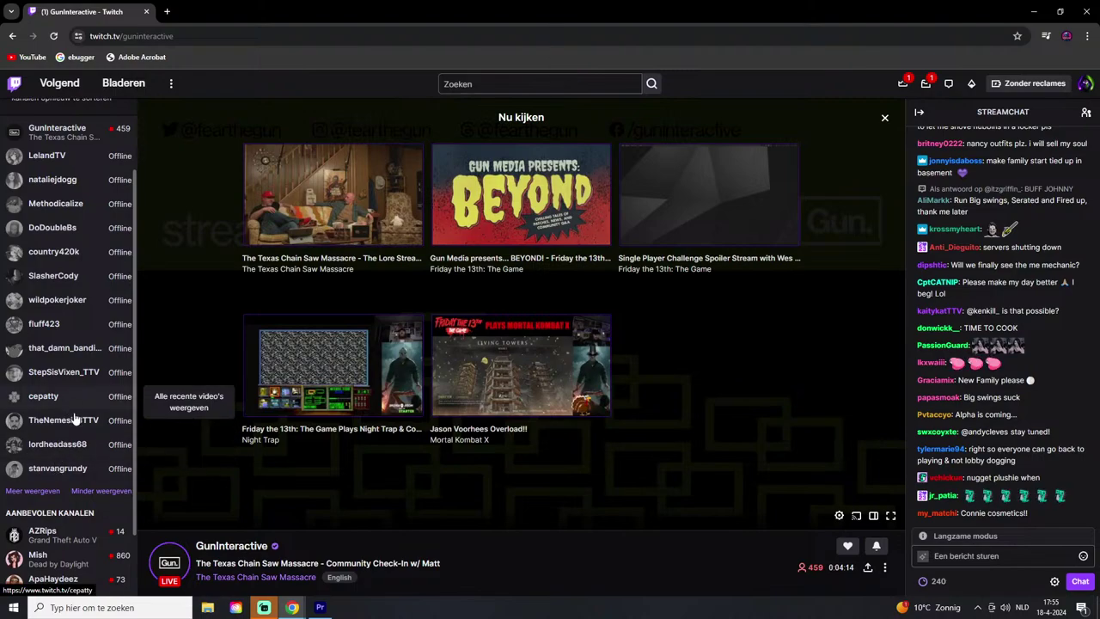
click(33, 490)
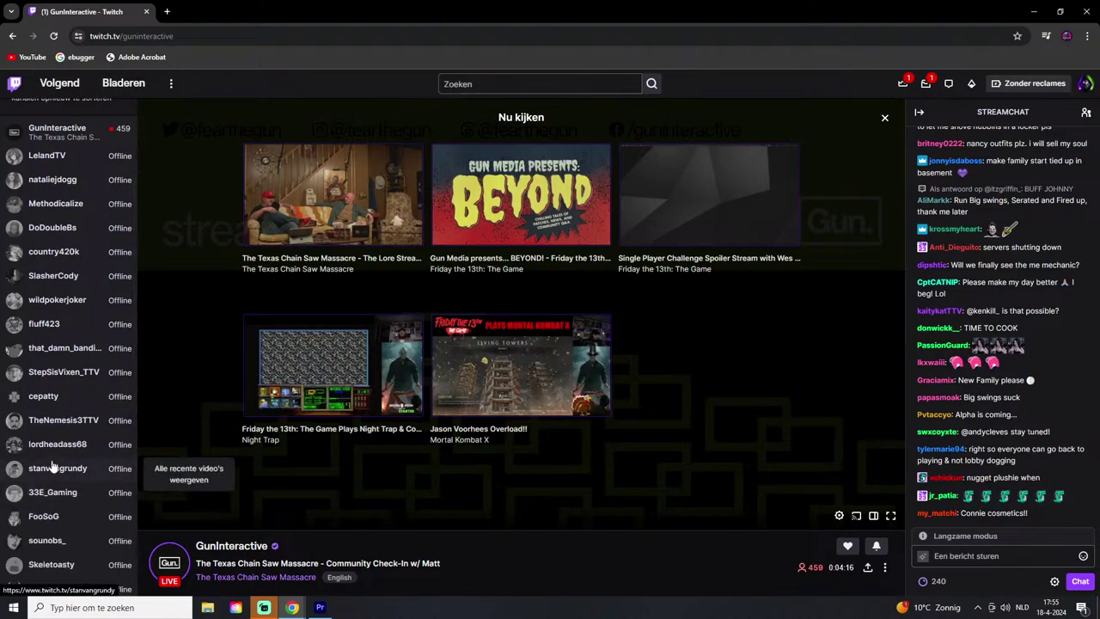
scroll(55, 467, down, 2)
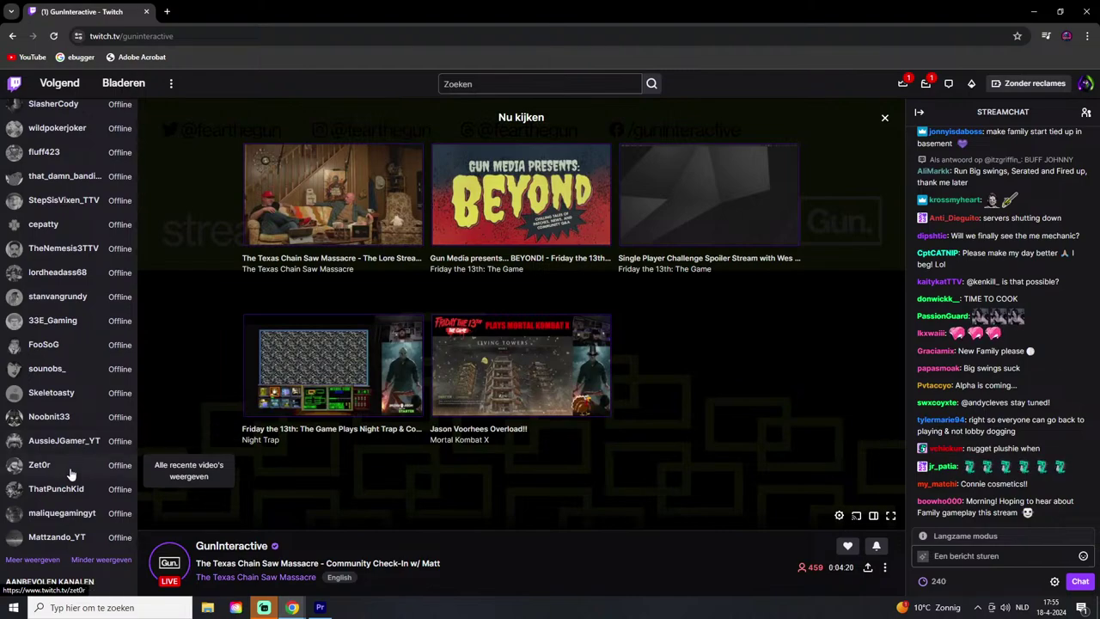
scroll(52, 516, down, 1)
click(43, 525)
scroll(75, 484, down, 1)
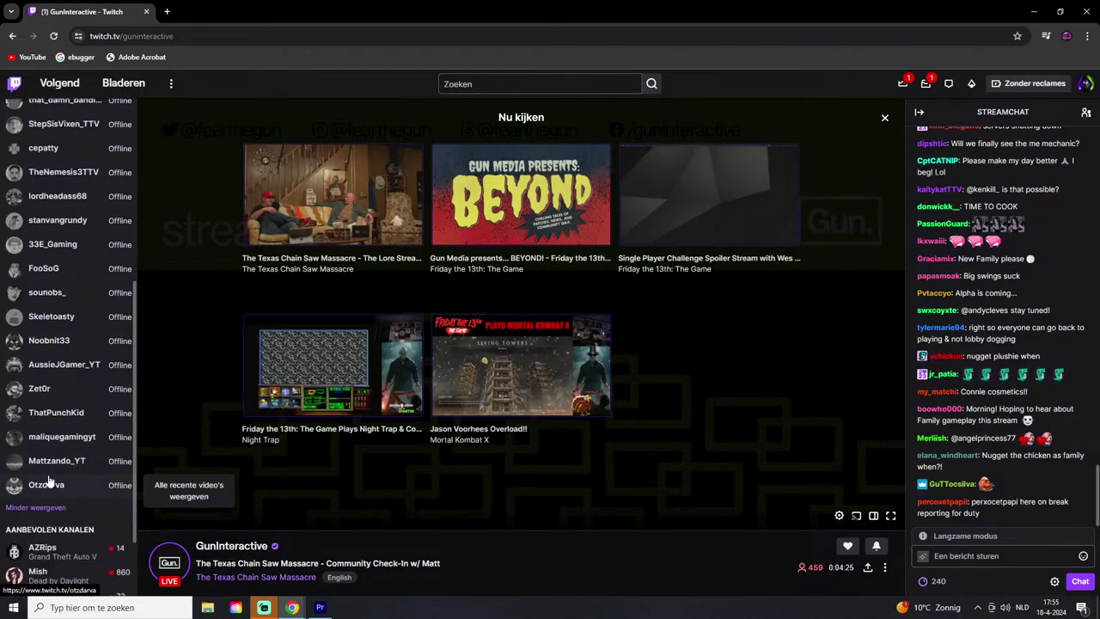
scroll(60, 460, up, 1)
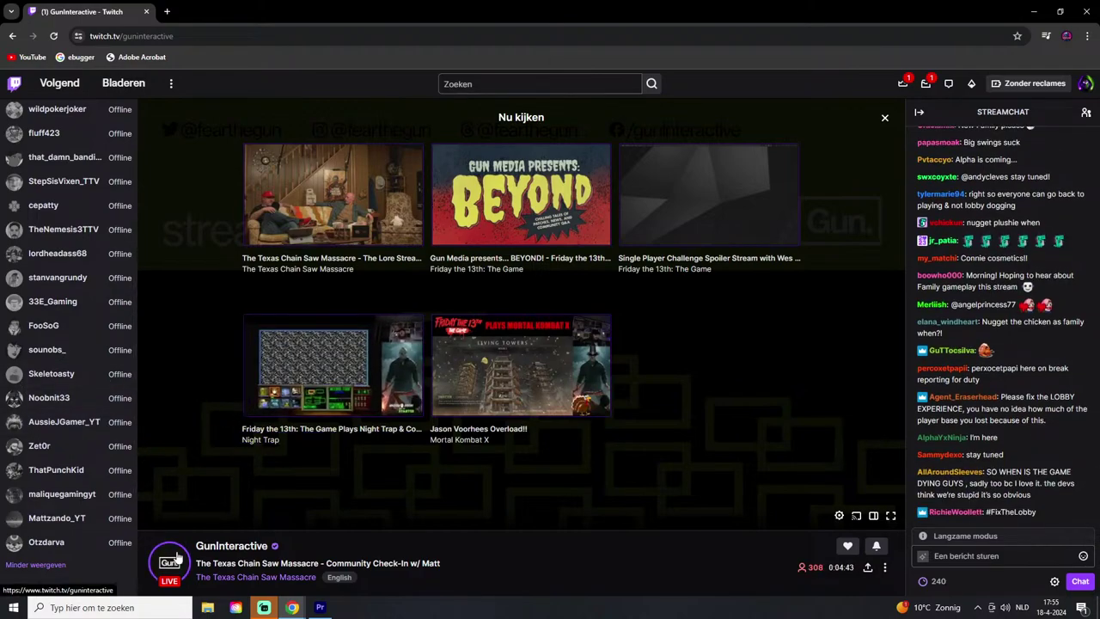
click(34, 564)
click(95, 400)
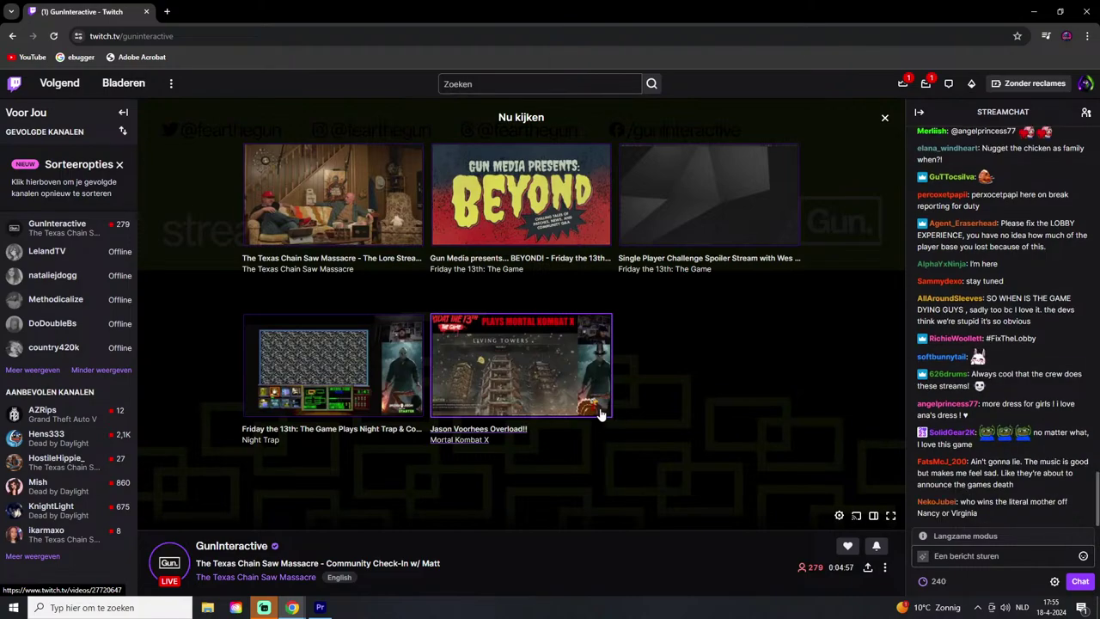
Step: Switch back to Premiere Pro, preview the clip Desktop 2024.04.17 - 22.04.47.18.DVR and append it to the end of the sequence
click(319, 608)
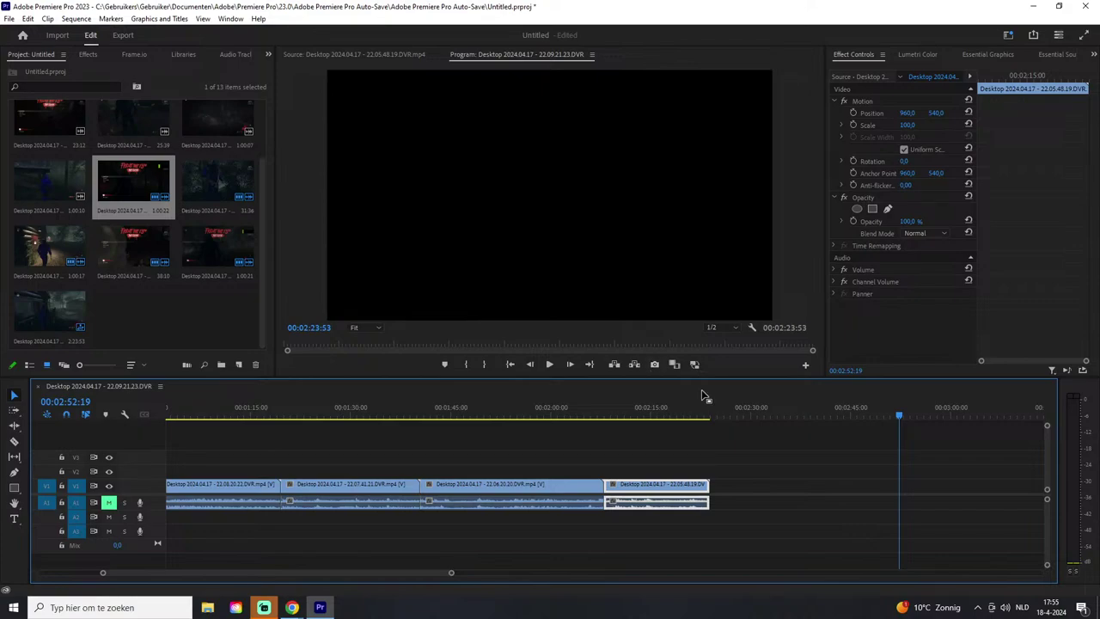
click(62, 197)
double_click(53, 185)
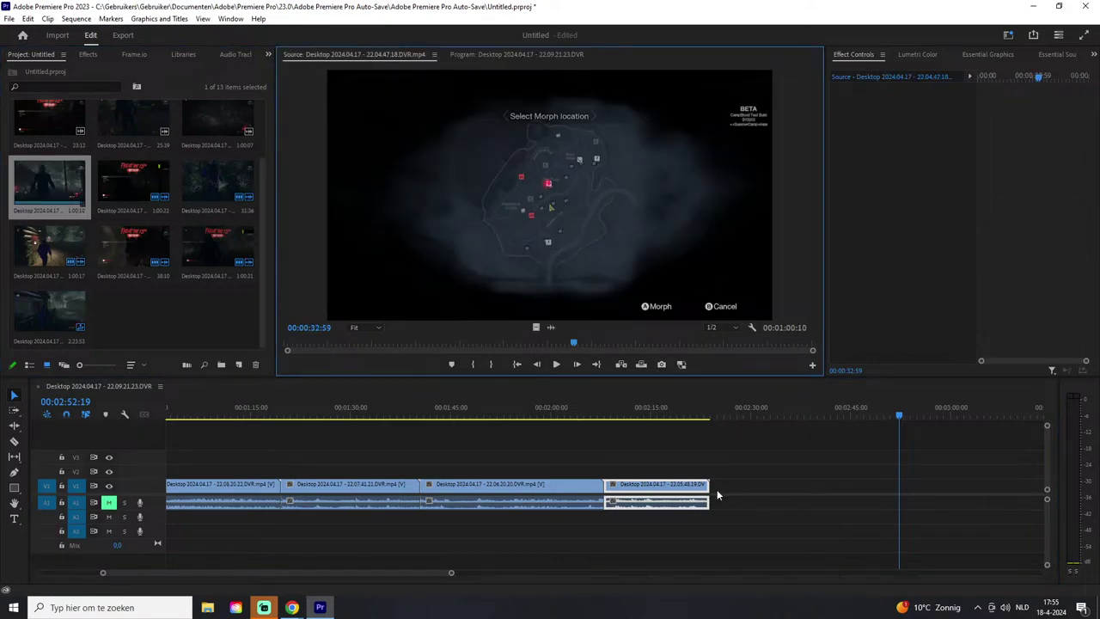
drag(29, 185, 798, 492)
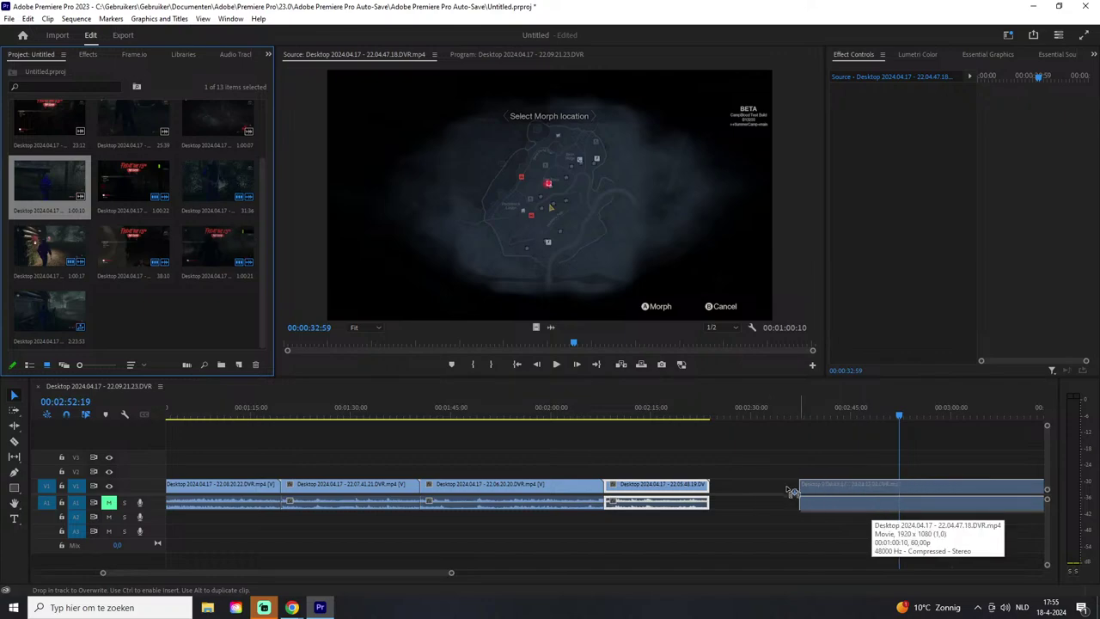
drag(722, 488, 723, 488)
Step: Split the 22.04.47.18 clip at 00:03:05:12, delete the part before the cut and move the remainder against the preceding clip
mouse_move(899, 416)
mouse_down()
mouse_move(792, 421)
mouse_move(914, 416)
mouse_up()
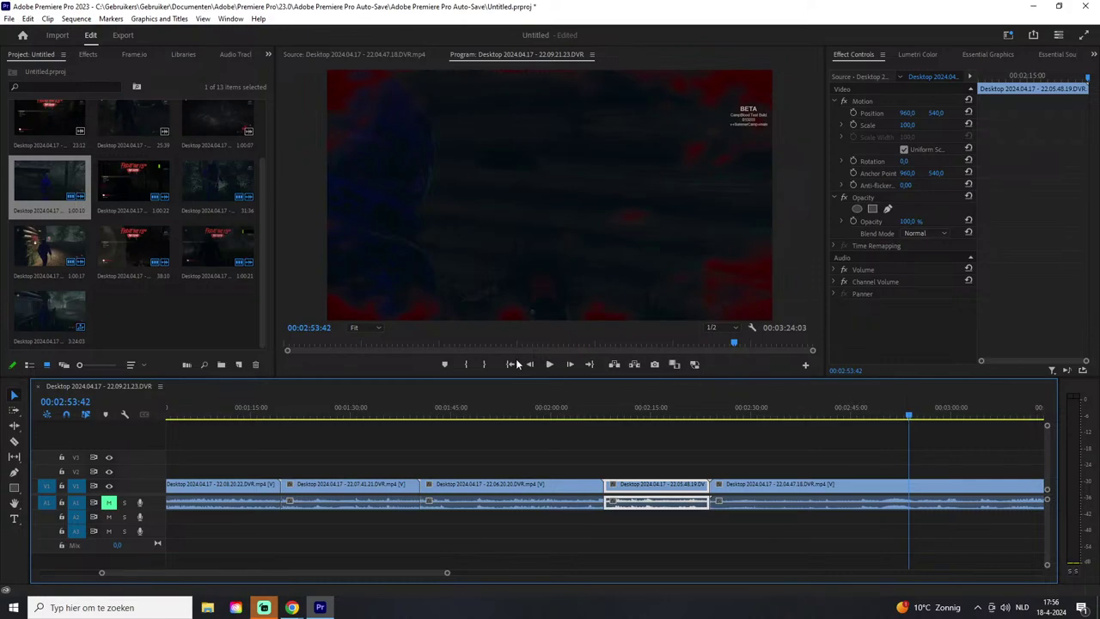
drag(223, 571, 264, 572)
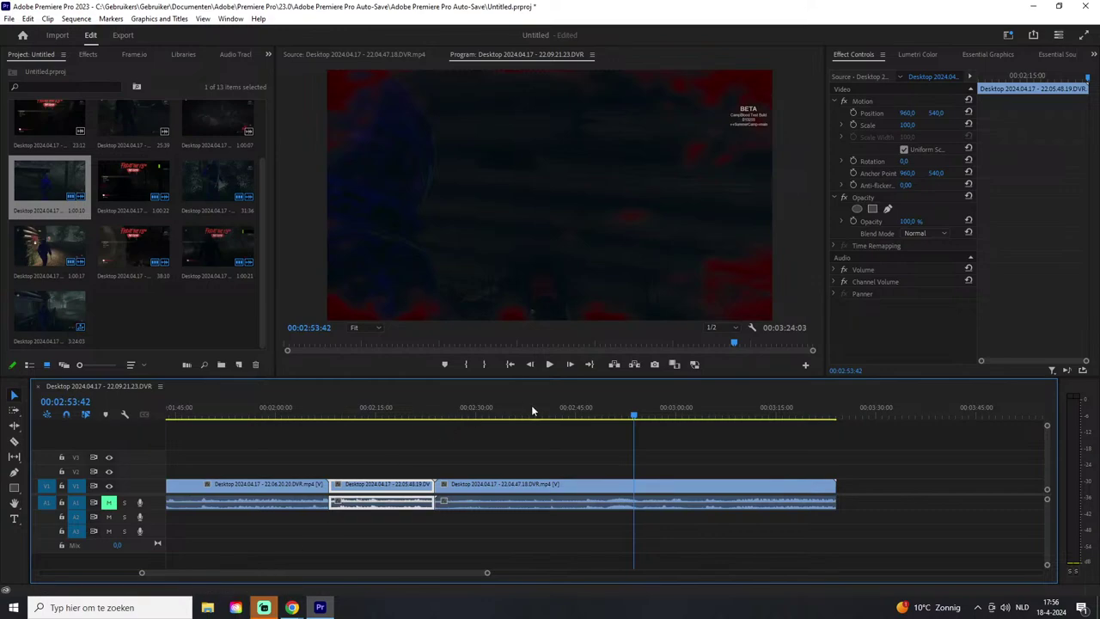
drag(635, 419, 710, 419)
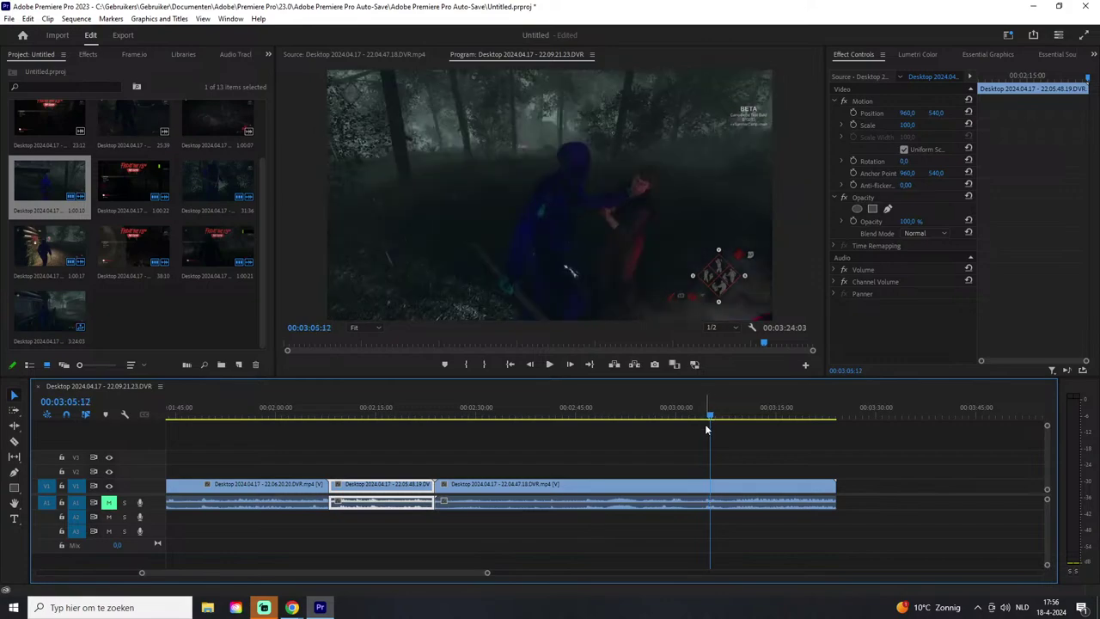
key(v)
click(686, 487)
key(Delete)
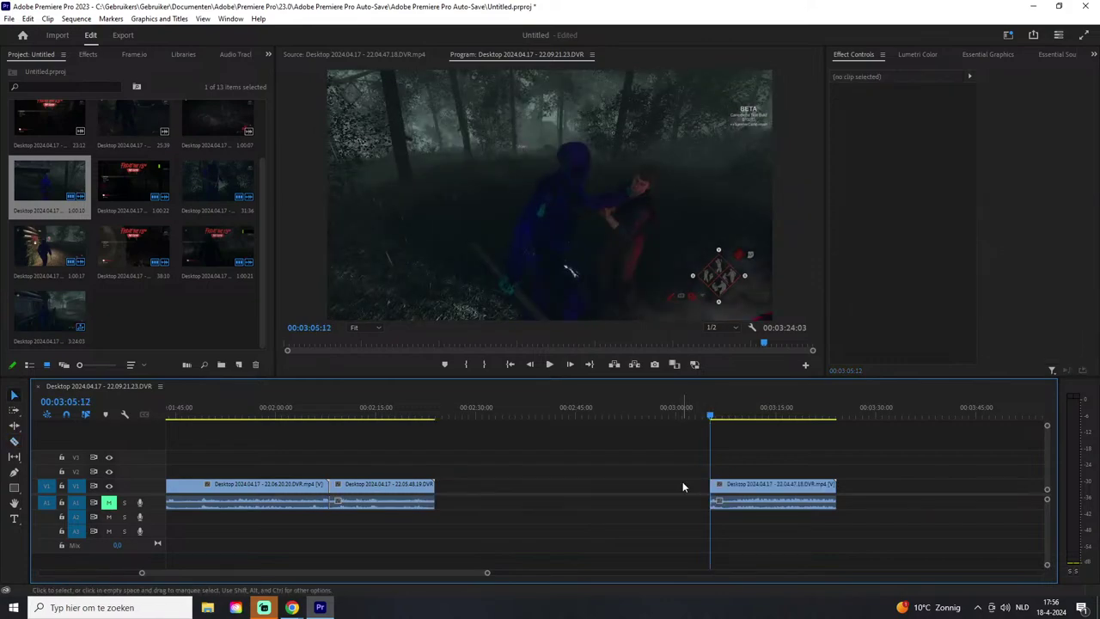
drag(773, 486, 498, 473)
Step: Play back the joint between the last two clips and browse the remaining recordings in the project
drag(710, 419, 404, 446)
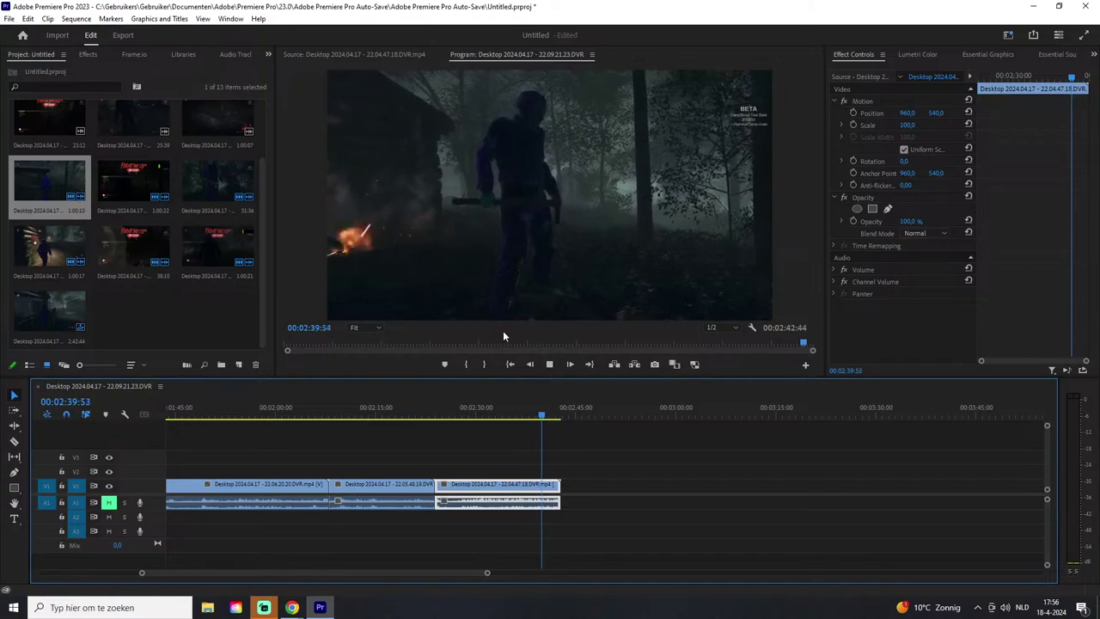
scroll(210, 151, up, 1)
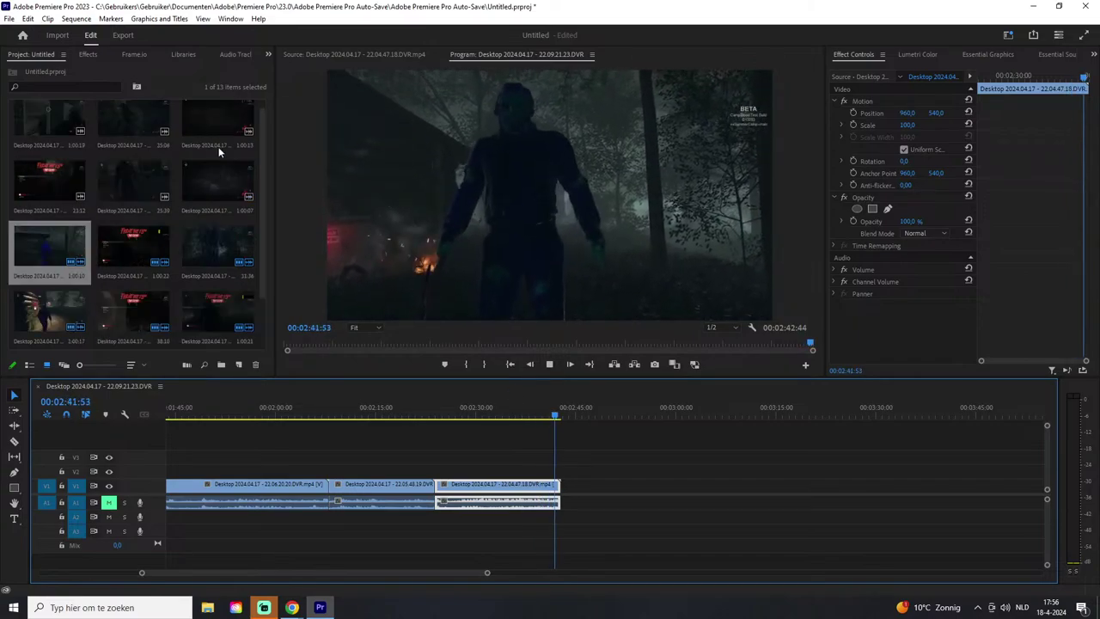
Step: Append the clip Desktop 2024.04.17 - 22.01.20.17.DVR to the sequence end, split it at 00:03:32:06 and delete the part before the cut
drag(227, 177, 567, 490)
key(space)
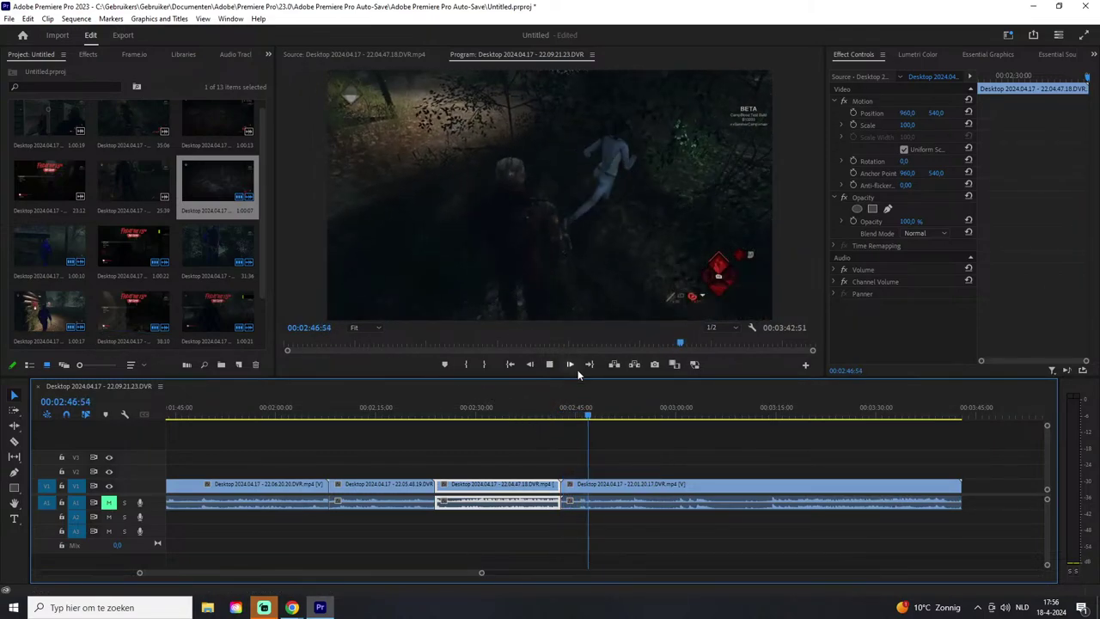
drag(590, 414, 891, 407)
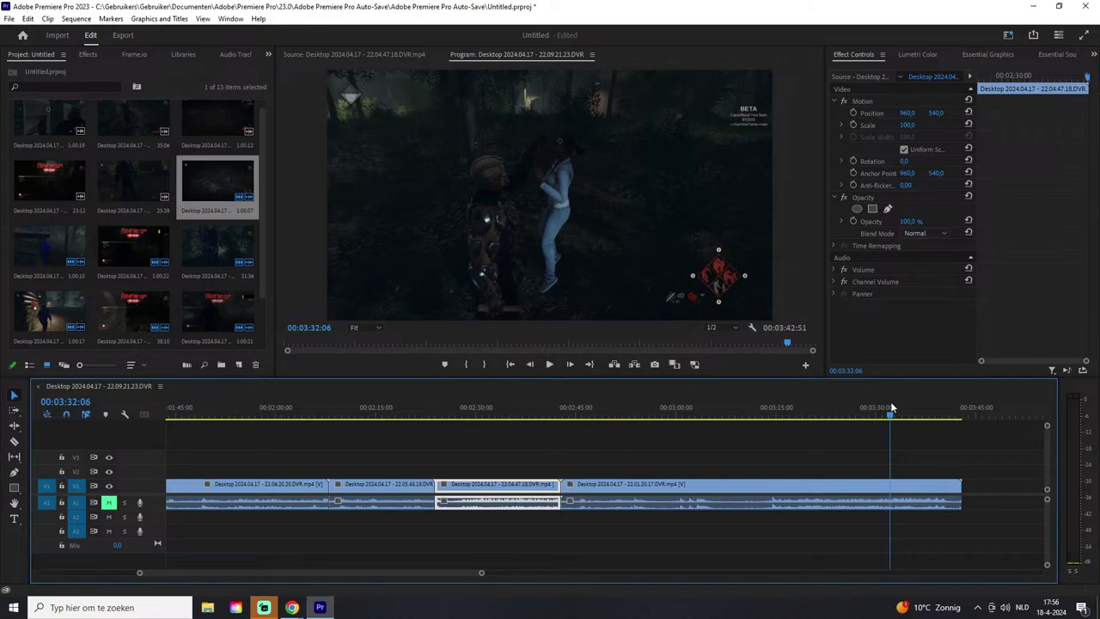
click(870, 486)
key(Delete)
Step: Cut off the end of the 22.01.20.17 clip at 00:03:42:16 and move the remainder against the preceding clip
key(space)
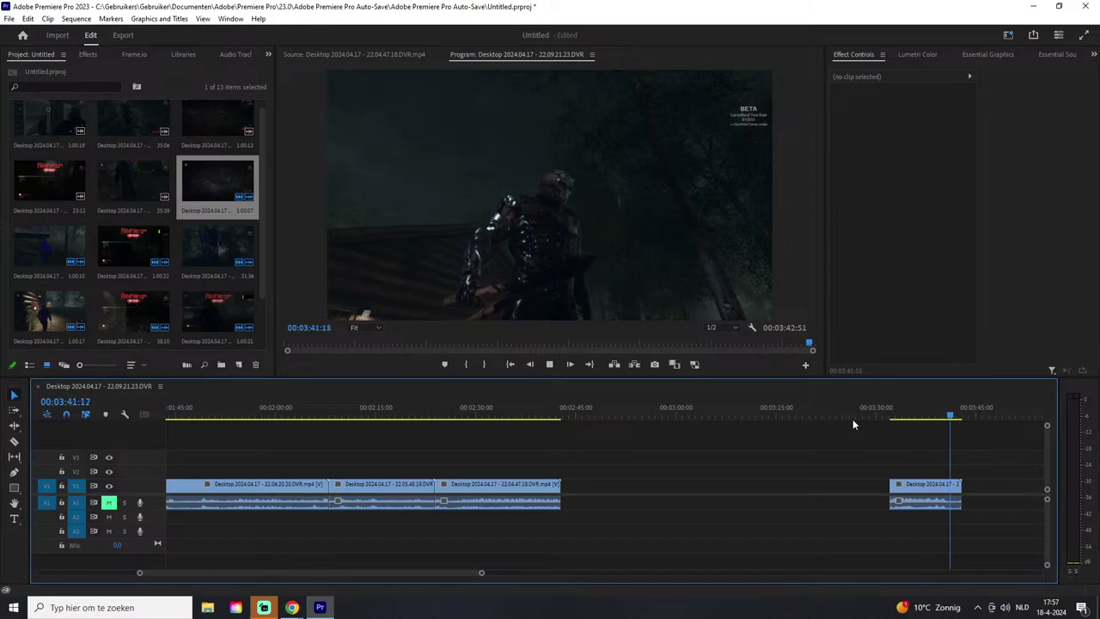
key(space)
key(c)
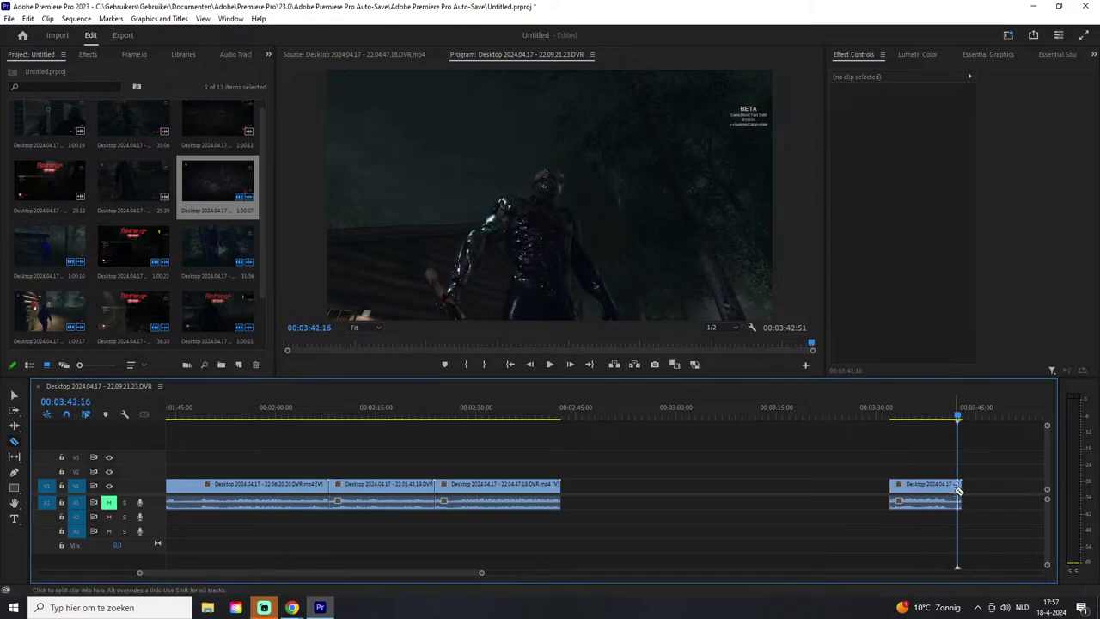
drag(960, 491, 599, 494)
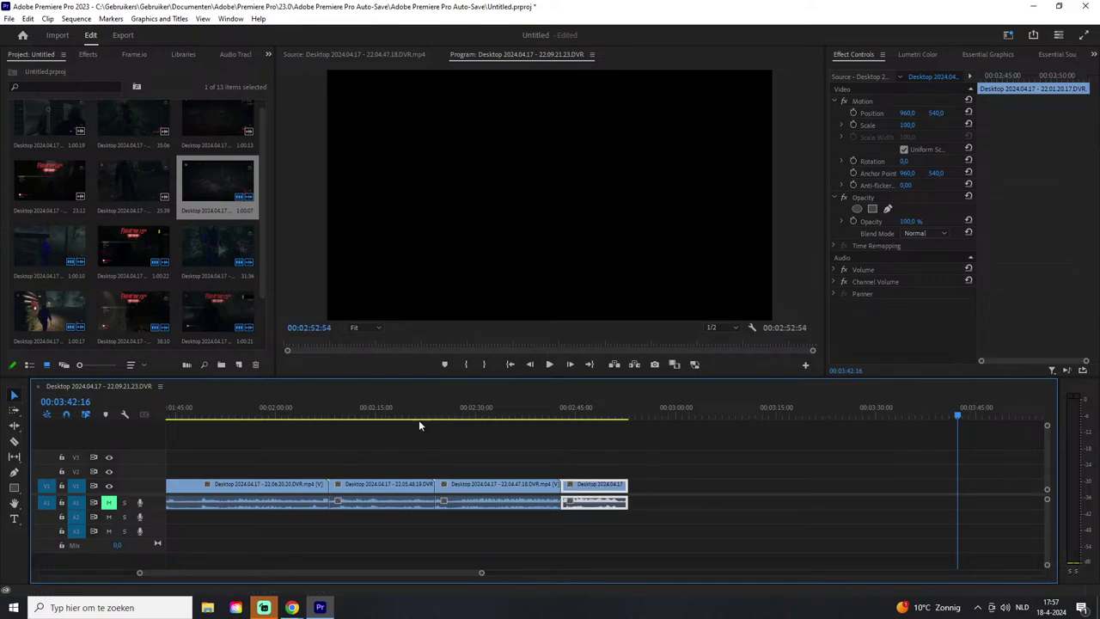
Step: Switch to Twitch in Chrome and open GunInteractive's live The Texas Chain Saw Massacre stream
click(549, 411)
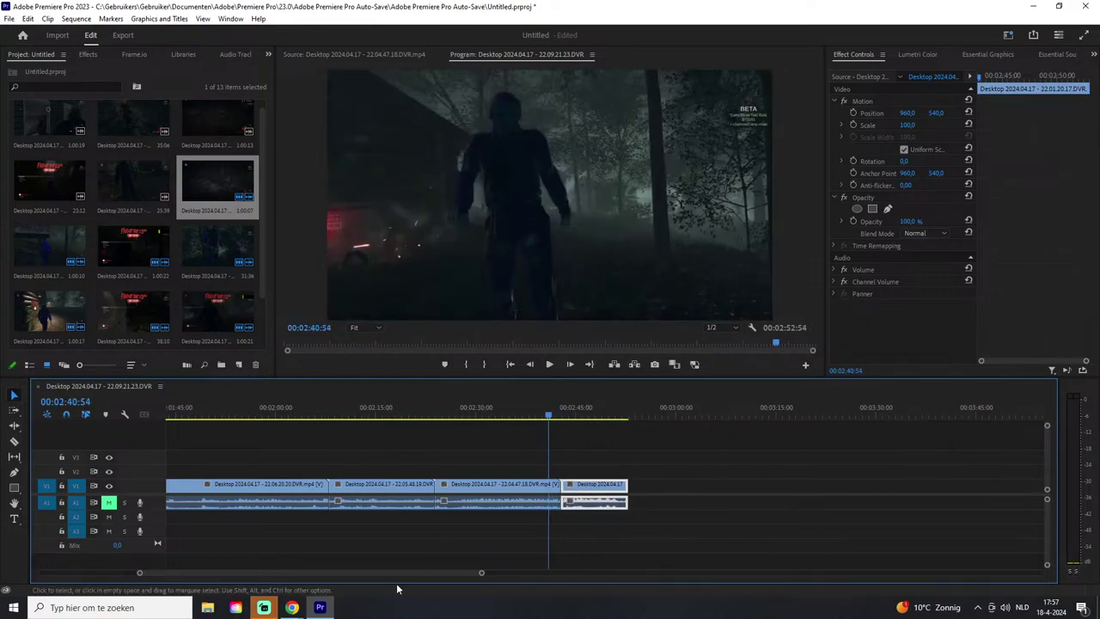
mouse_move(292, 608)
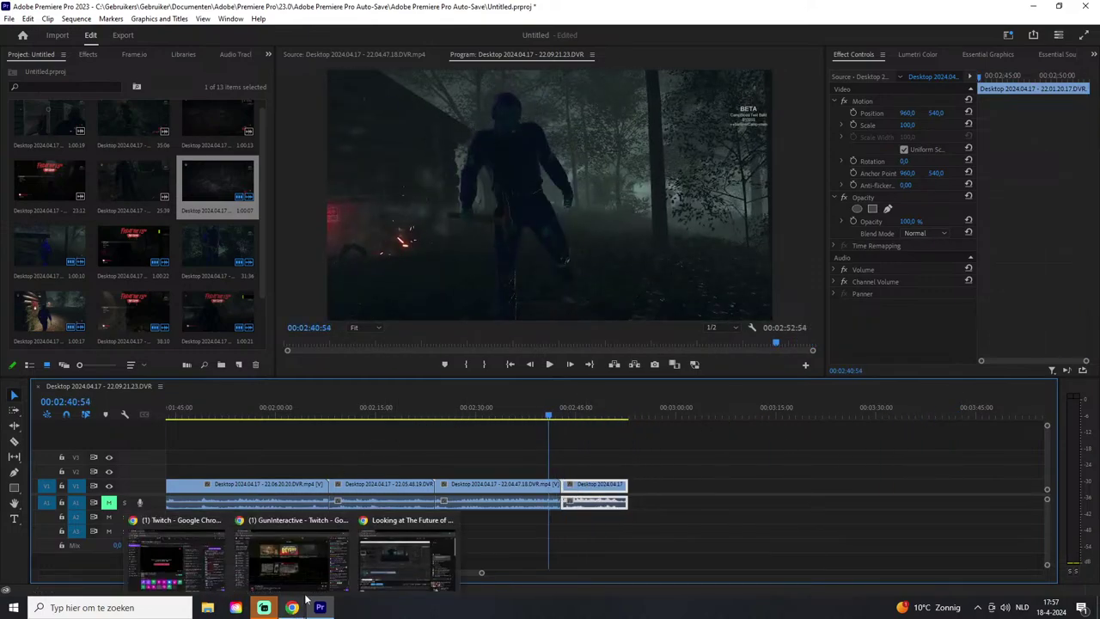
click(269, 565)
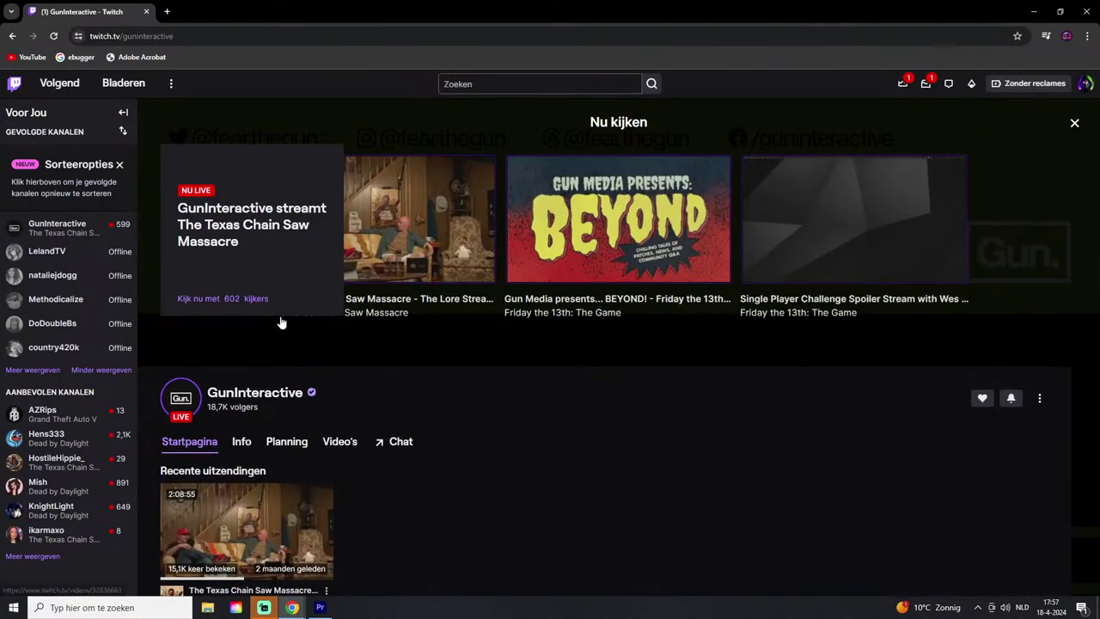
click(249, 301)
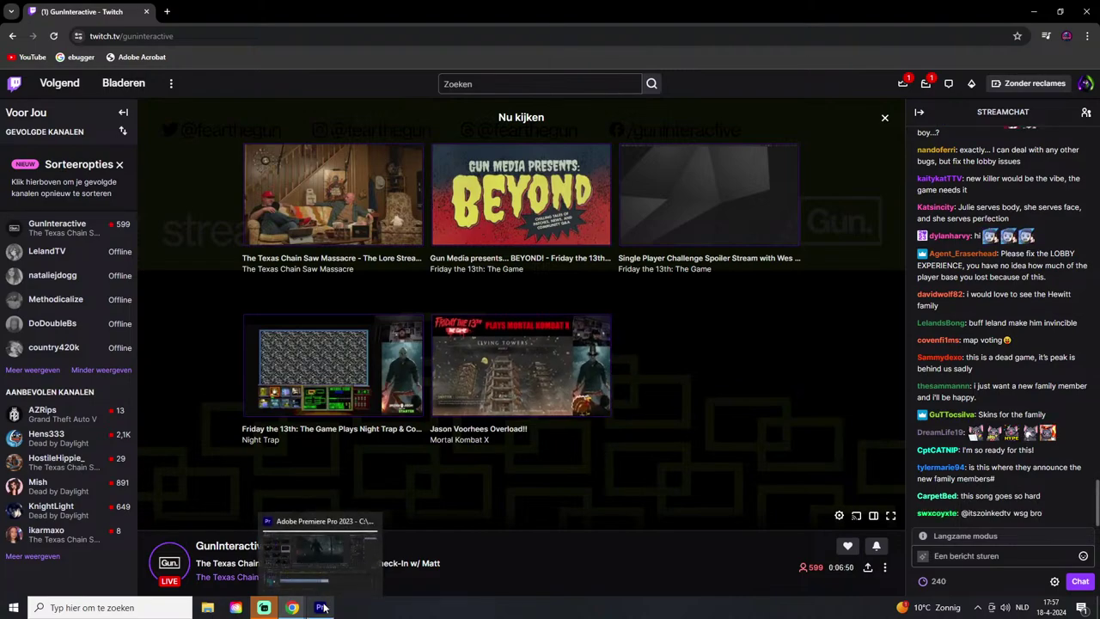
Step: Switch back to Premiere Pro and play the sequence from 00:02:40:54 across the joint into the last clip
click(339, 536)
click(548, 365)
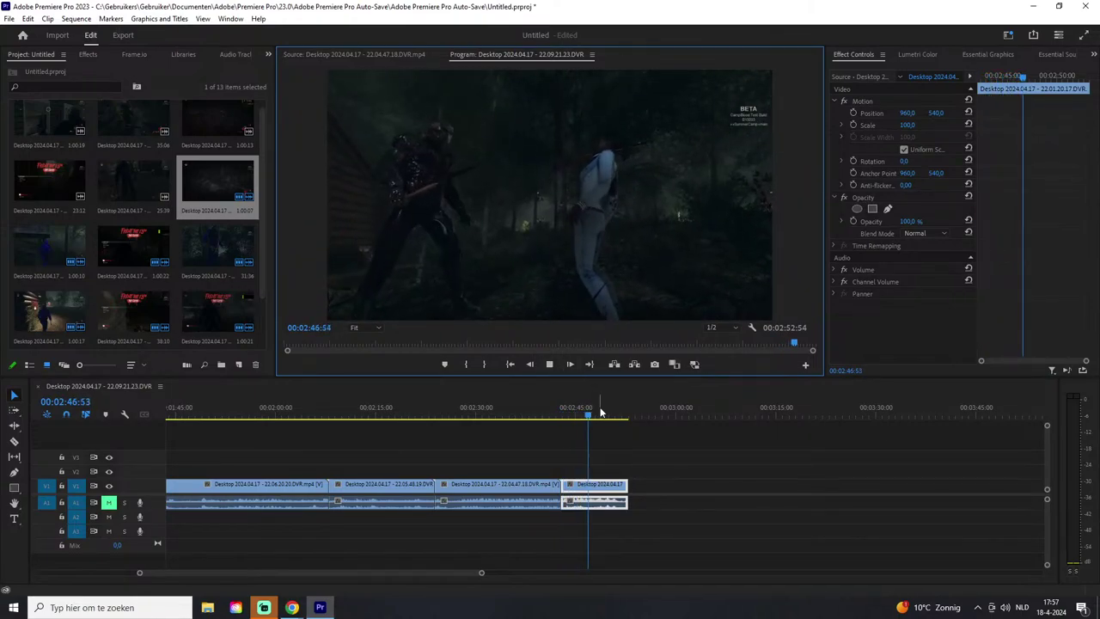
key(space)
Step: Preview the clip Desktop 2024.04.17 - 22.00.00.16.DVR, append it to the end of the sequence and play up to it
double_click(156, 200)
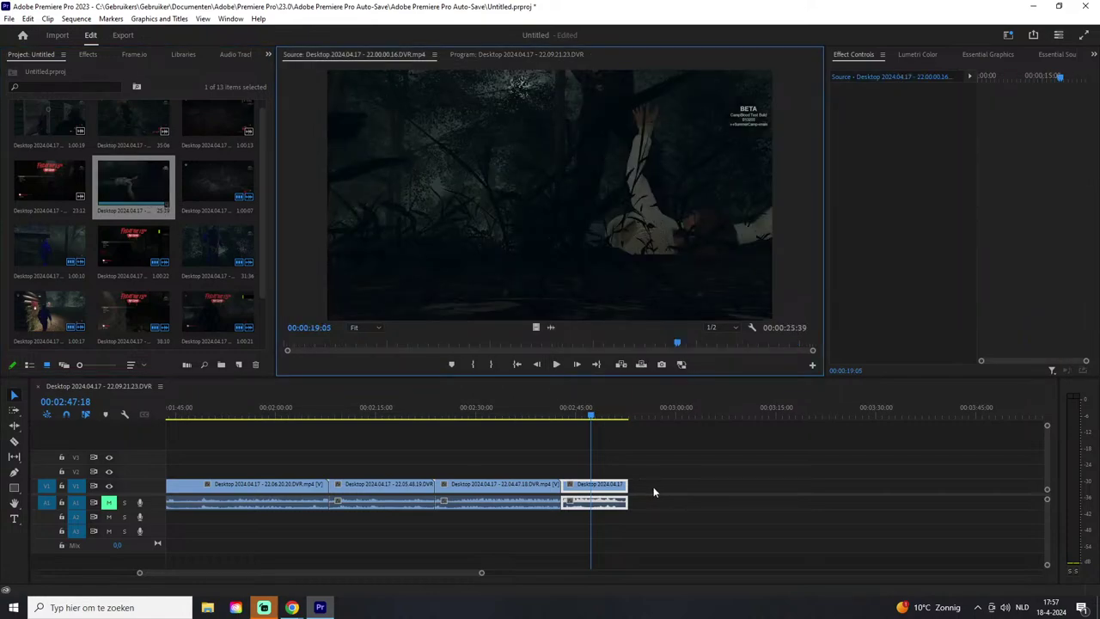
drag(141, 179, 639, 460)
key(space)
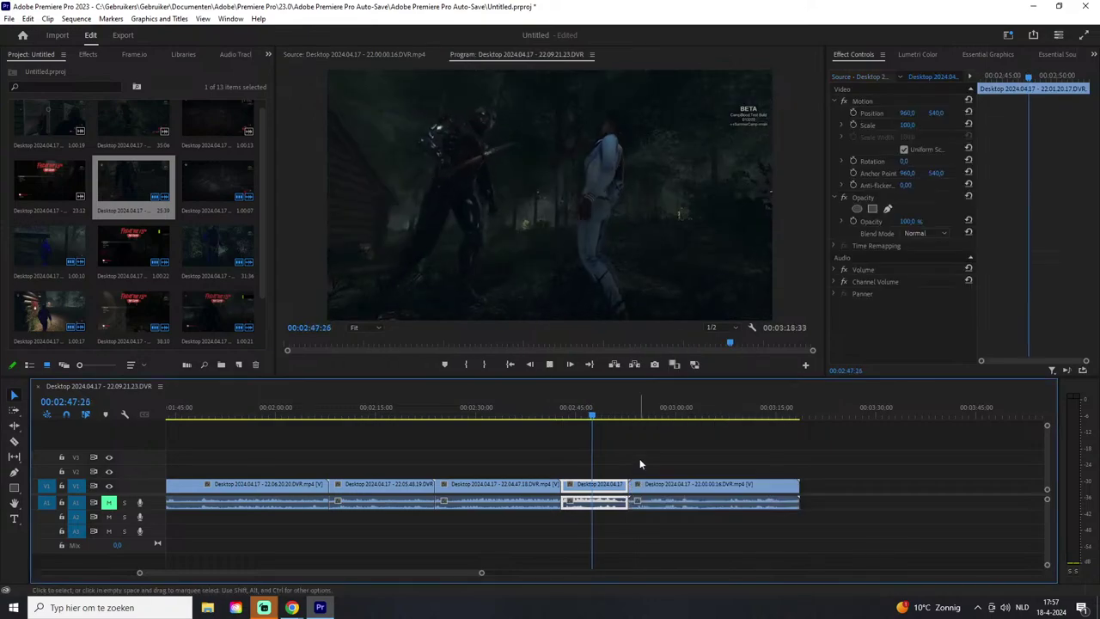
click(632, 443)
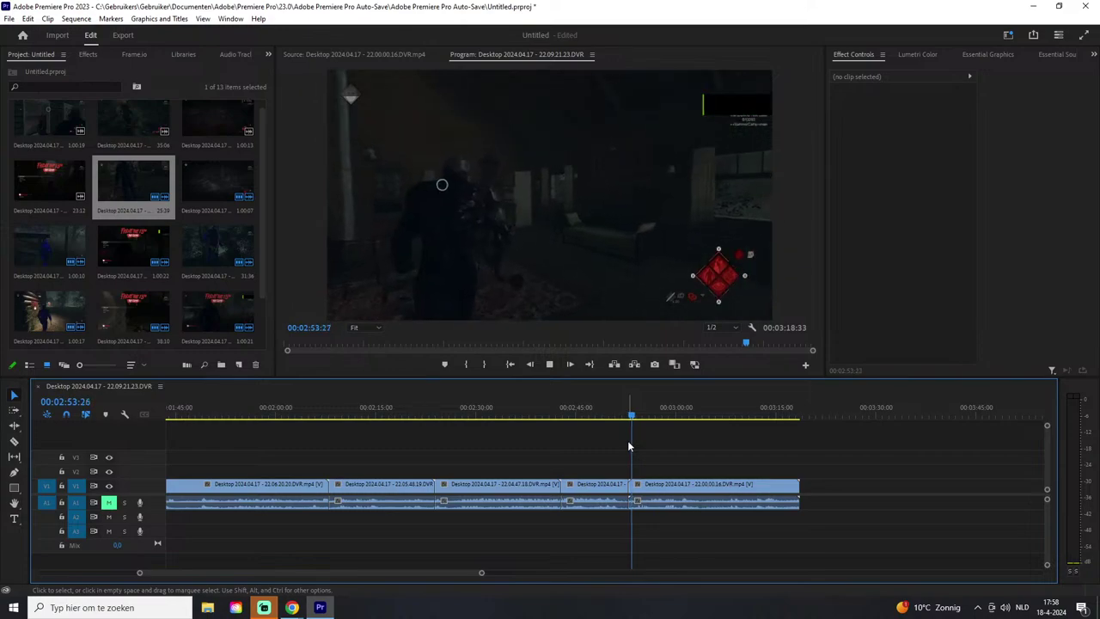
Step: Split the 22.00.00.16 clip at about 00:03:04 and delete the part before the cut
drag(639, 420, 705, 429)
click(685, 483)
key(Delete)
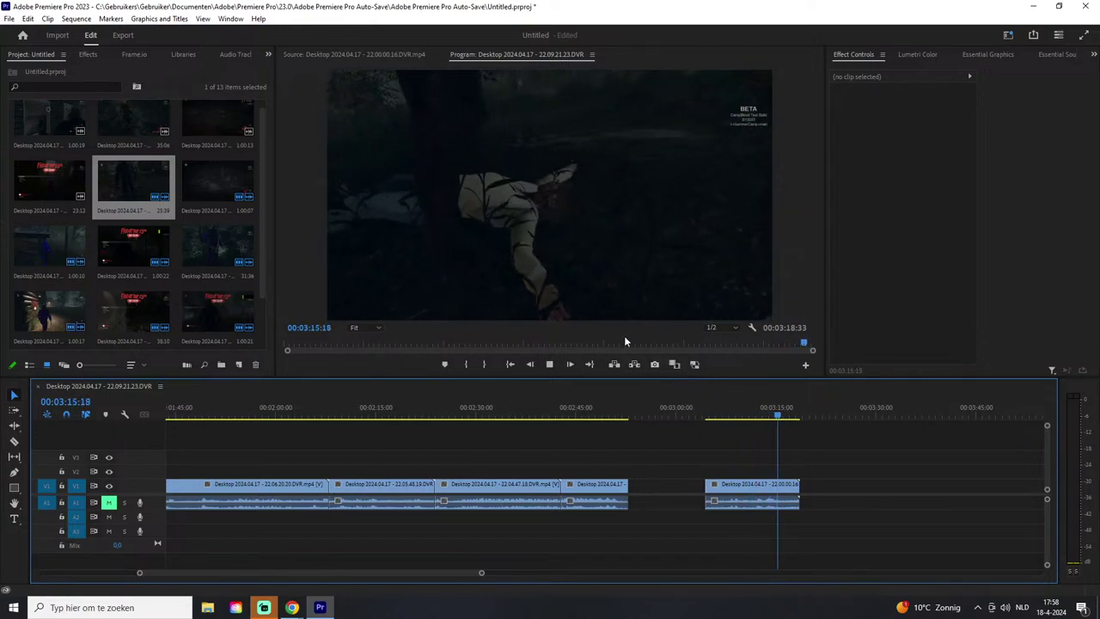
Step: Split the remaining 22.00.00.16 clip at 00:03:16:24 and move both pieces against the preceding clip
key(c)
key(space)
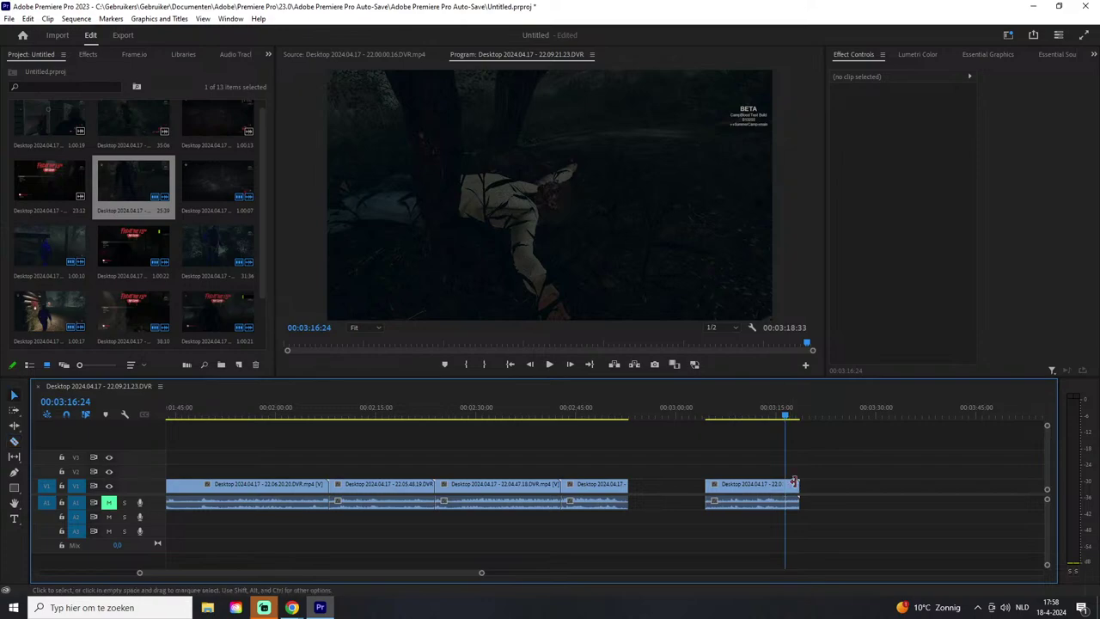
key(space)
key(v)
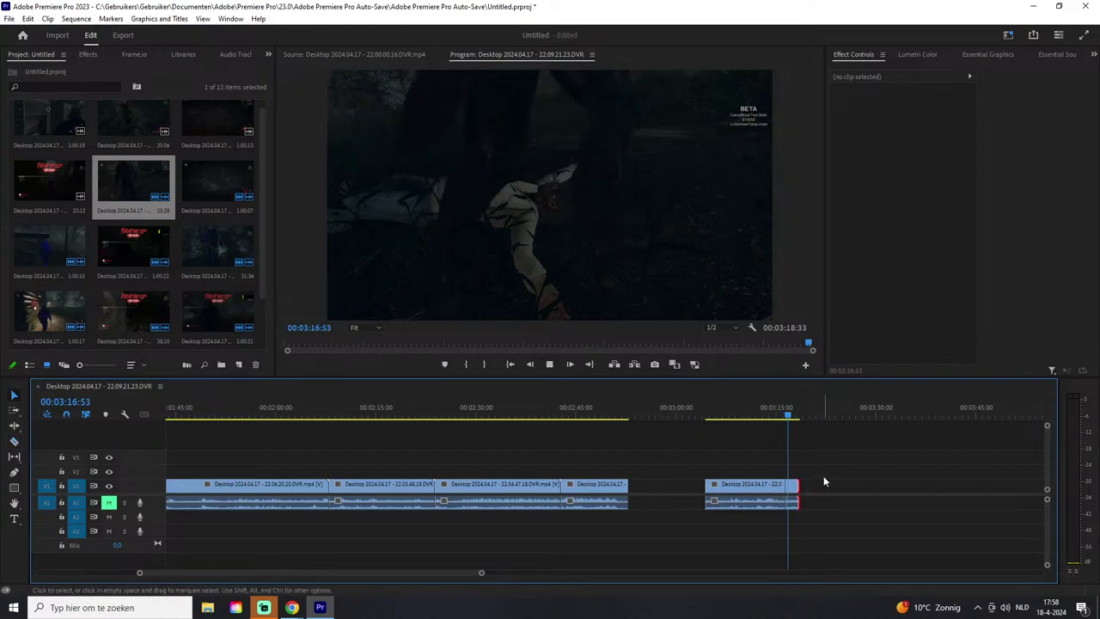
click(737, 507)
drag(756, 488, 679, 471)
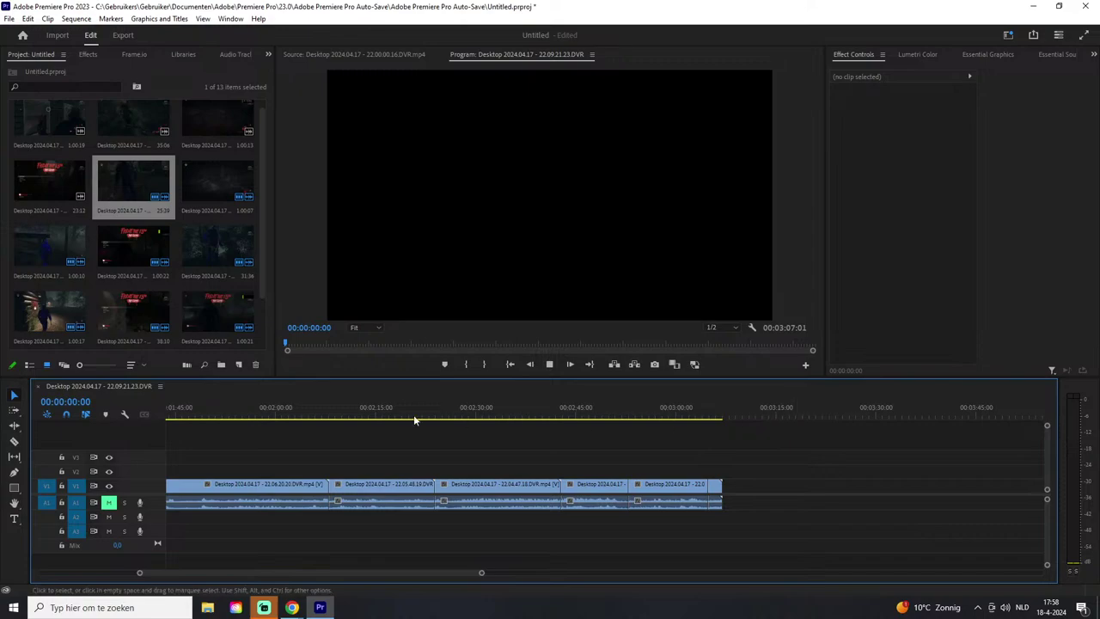
Step: Play back the sequence from 00:02:40:54 to check the joint after the 22.04.47.18 clip
drag(636, 346, 739, 360)
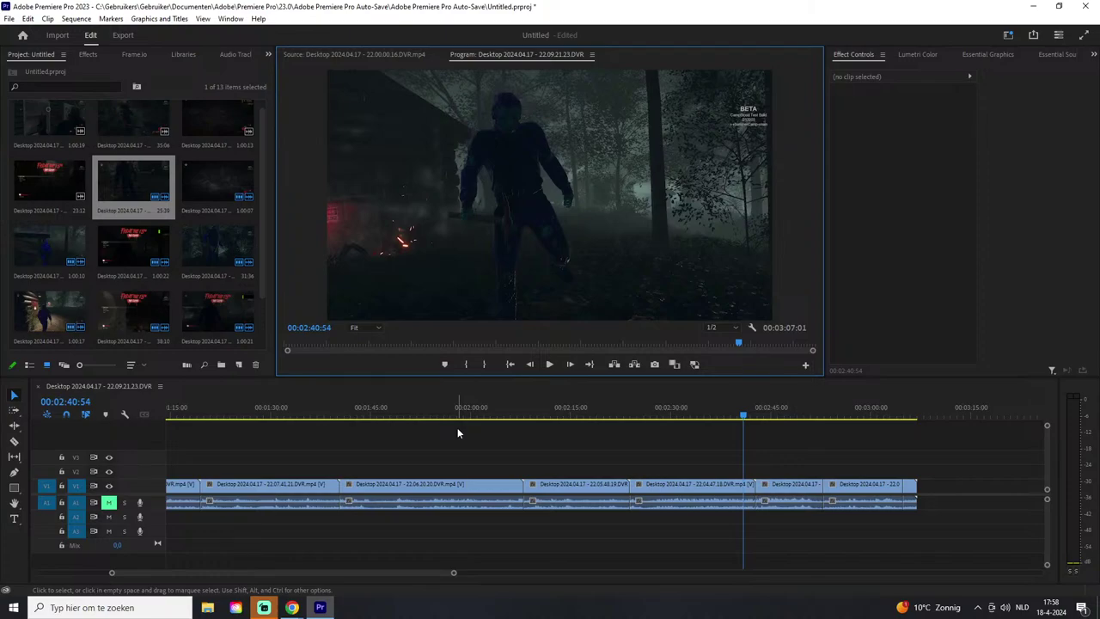
key(space)
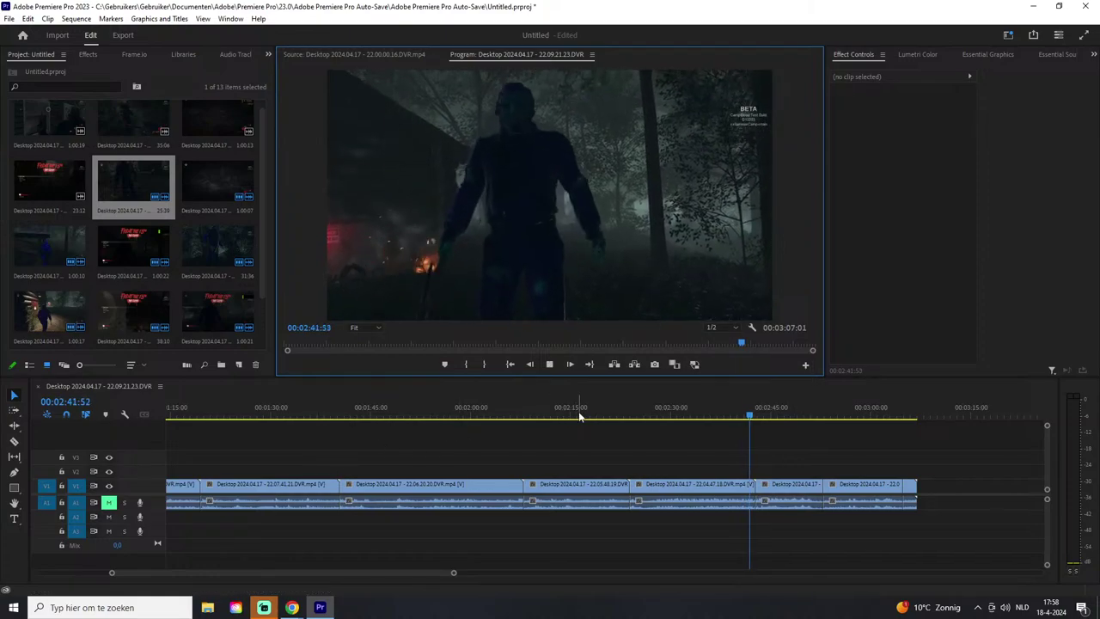
key(space)
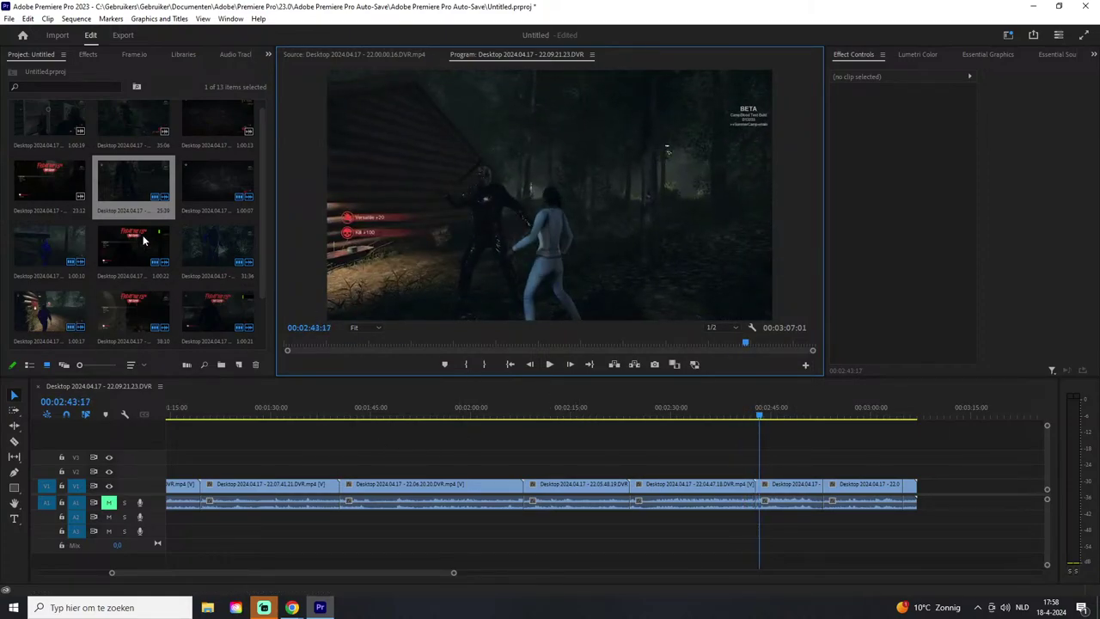
Step: Append the clip Desktop 2024.04.17 - 21.59.34.15.DVR to the end of the sequence and play back the last clips
click(60, 181)
drag(915, 416, 918, 417)
key(space)
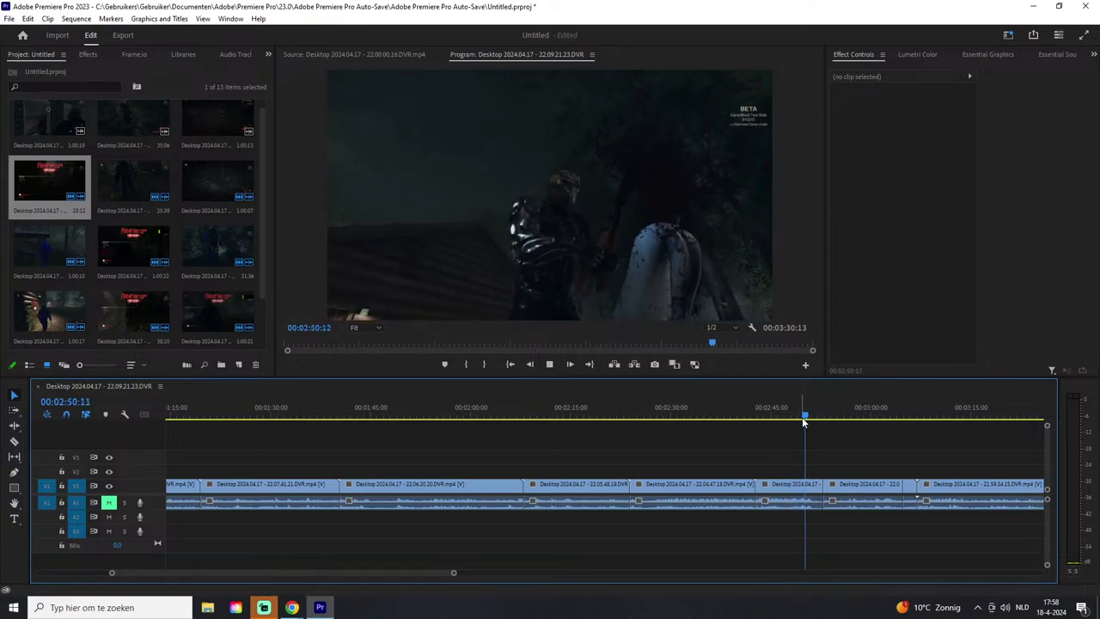
Step: Split the 21.59.34.15 clip at 00:03:17:25, delete the part before the cut and move the remainder against the preceding clip
drag(804, 421, 914, 424)
drag(385, 572, 404, 573)
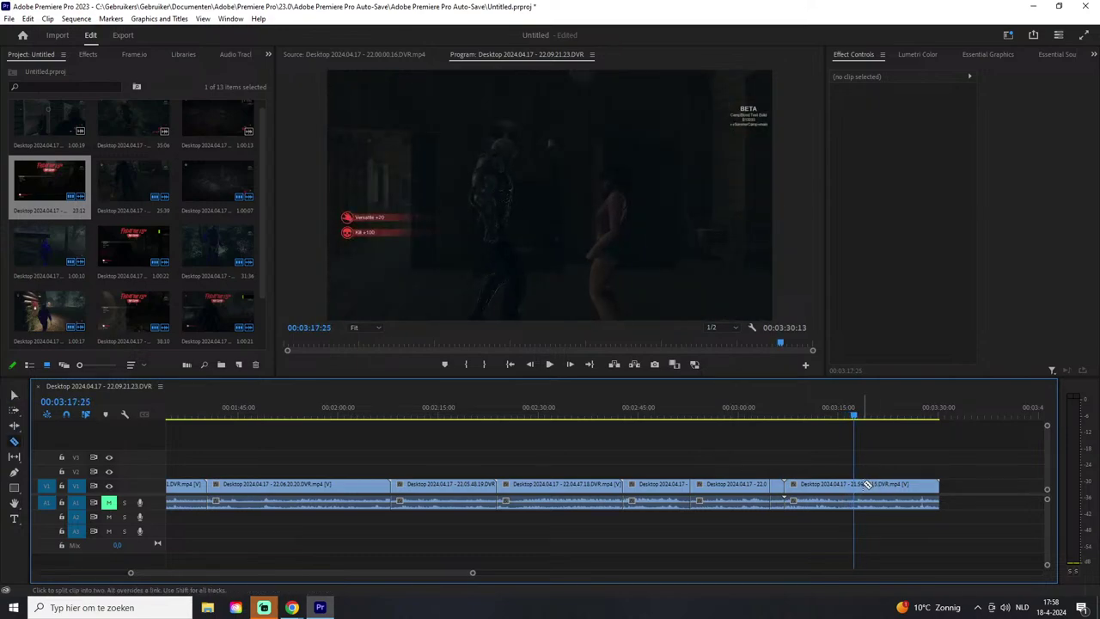
drag(838, 486, 808, 486)
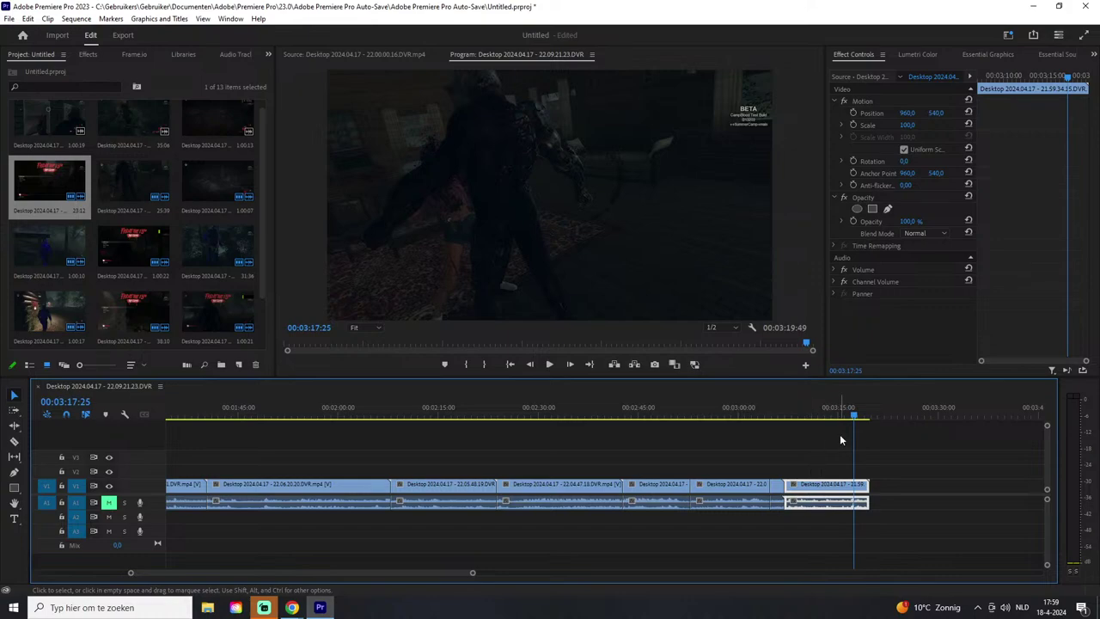
Step: Play back the joint between the 22.00.00.16 and 21.59.34.15 clips
drag(855, 421, 784, 425)
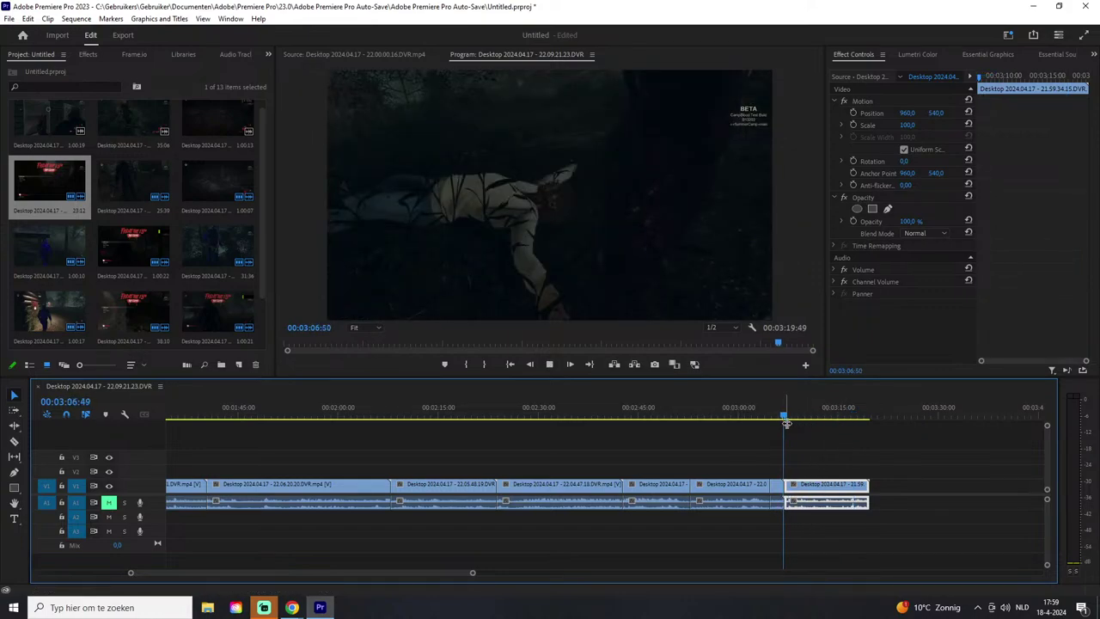
key(space)
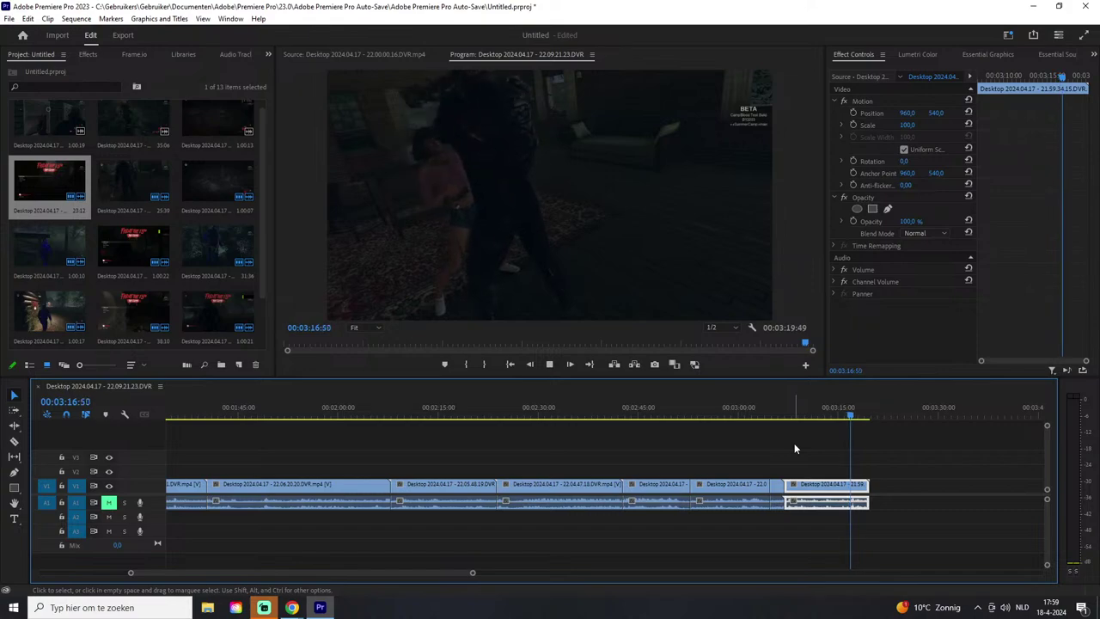
key(space)
Step: Return to the GunInteractive channel on Twitch in Chrome and reopen its live stream to check the countdown
mouse_move(292, 607)
click(315, 518)
click(162, 568)
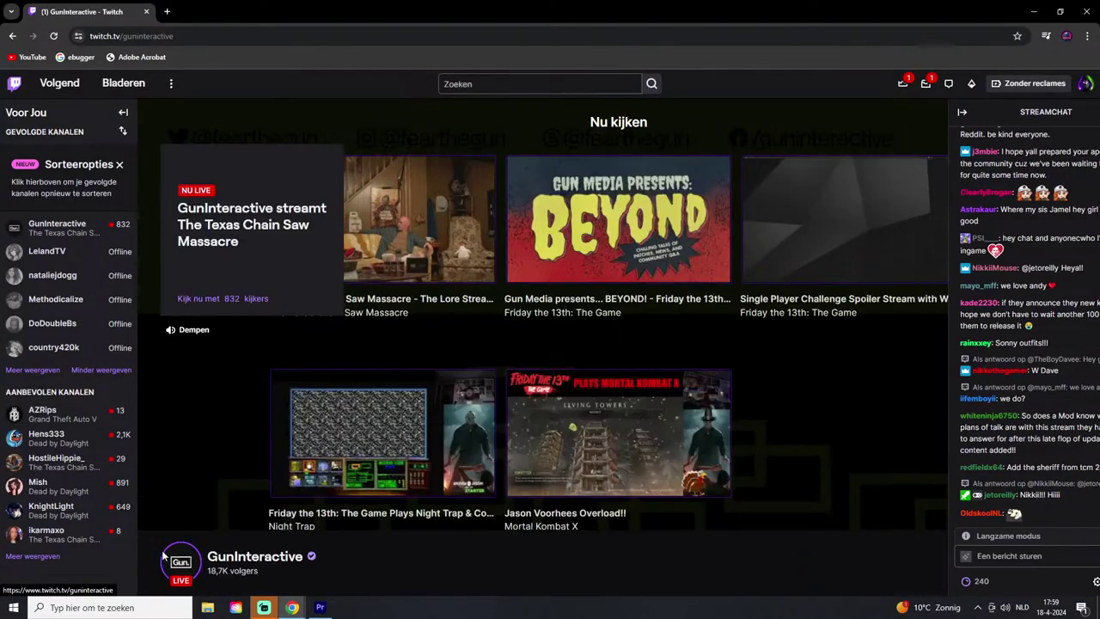
click(234, 301)
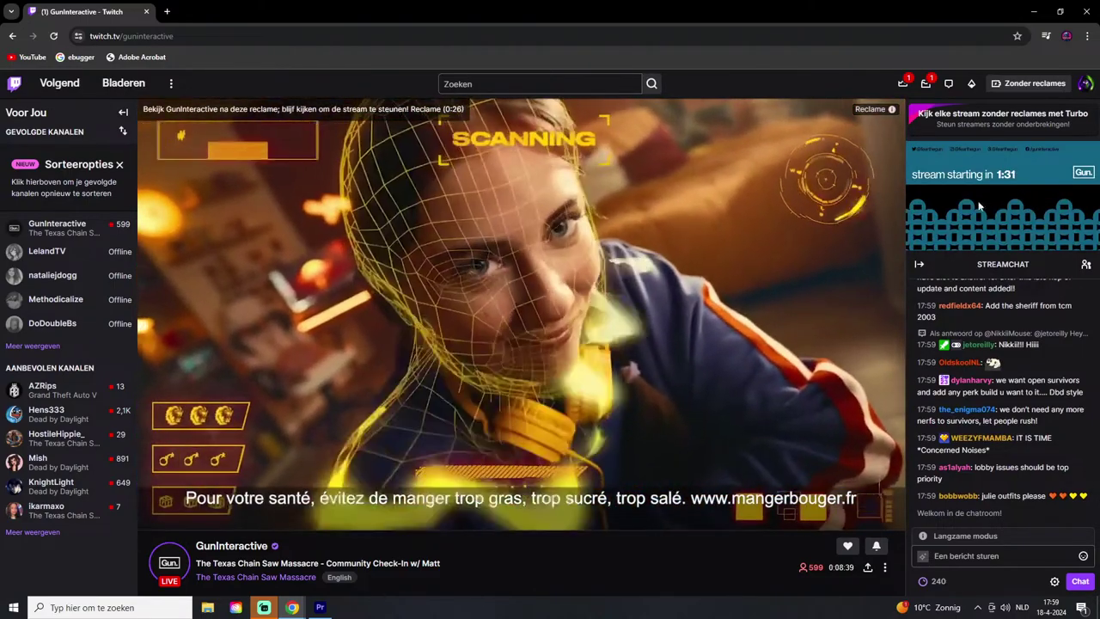
Step: Switch back to Premiere Pro, preview the clip Desktop 2024.04.17 - 21.59.11.14.DVR, append it to the sequence end and play it
key(alt+Tab)
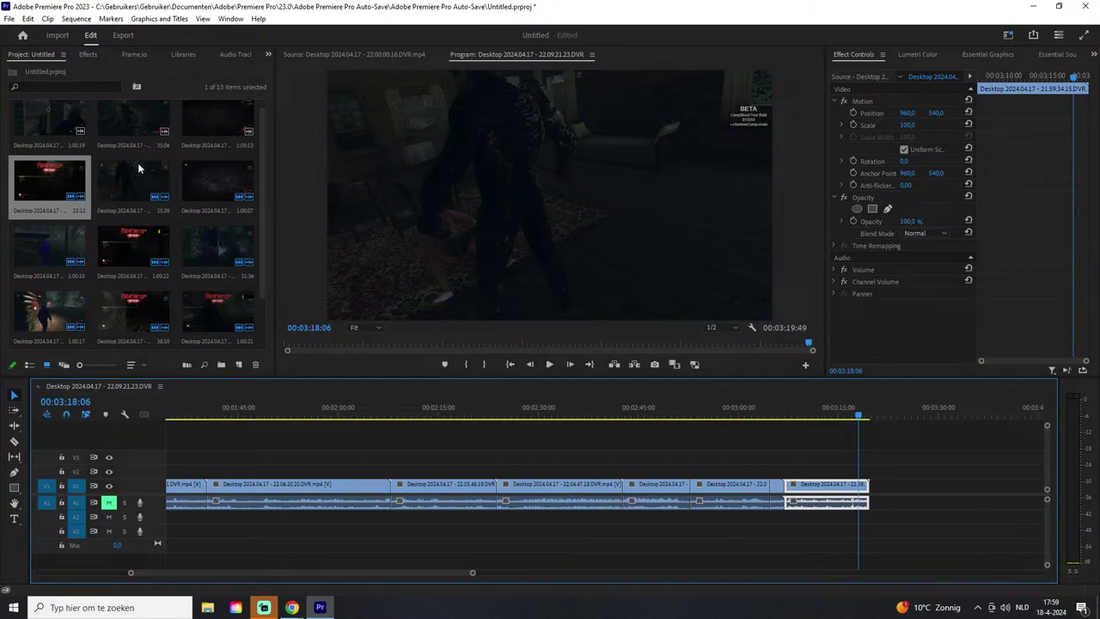
double_click(196, 118)
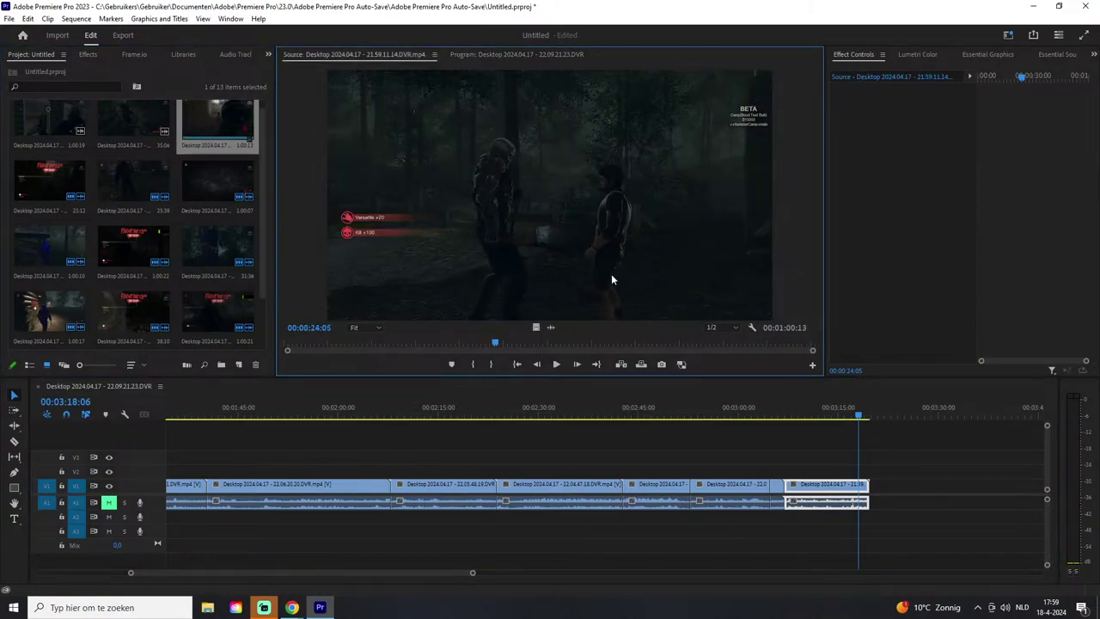
drag(235, 126, 878, 487)
key(space)
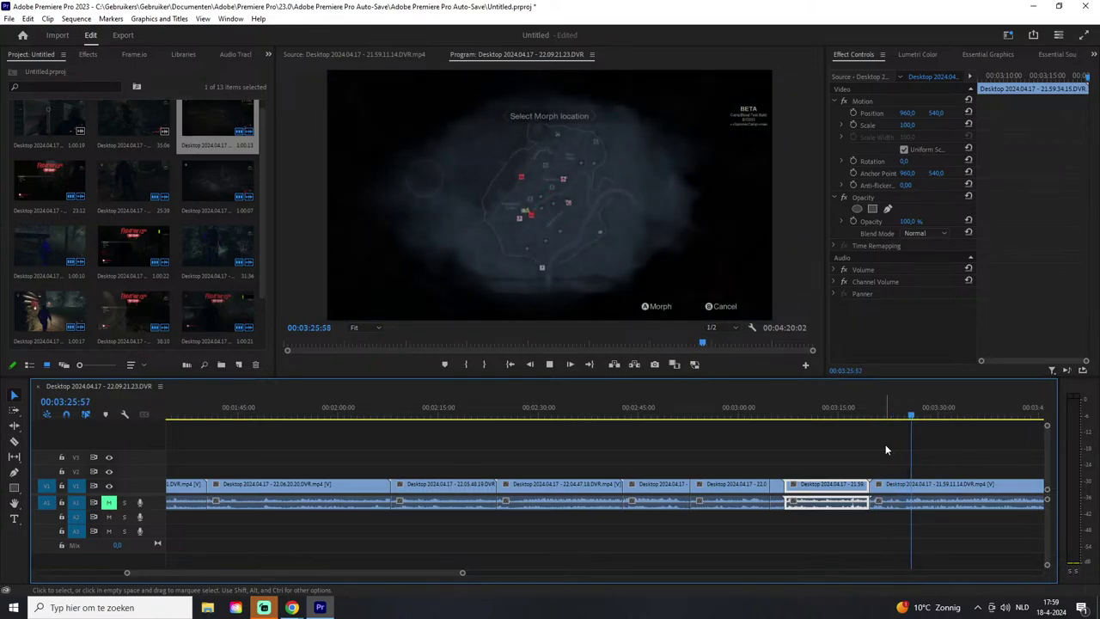
Step: Split the 21.59.11.14 clip at about 00:03:41 and delete the part before the cut
drag(370, 569, 399, 567)
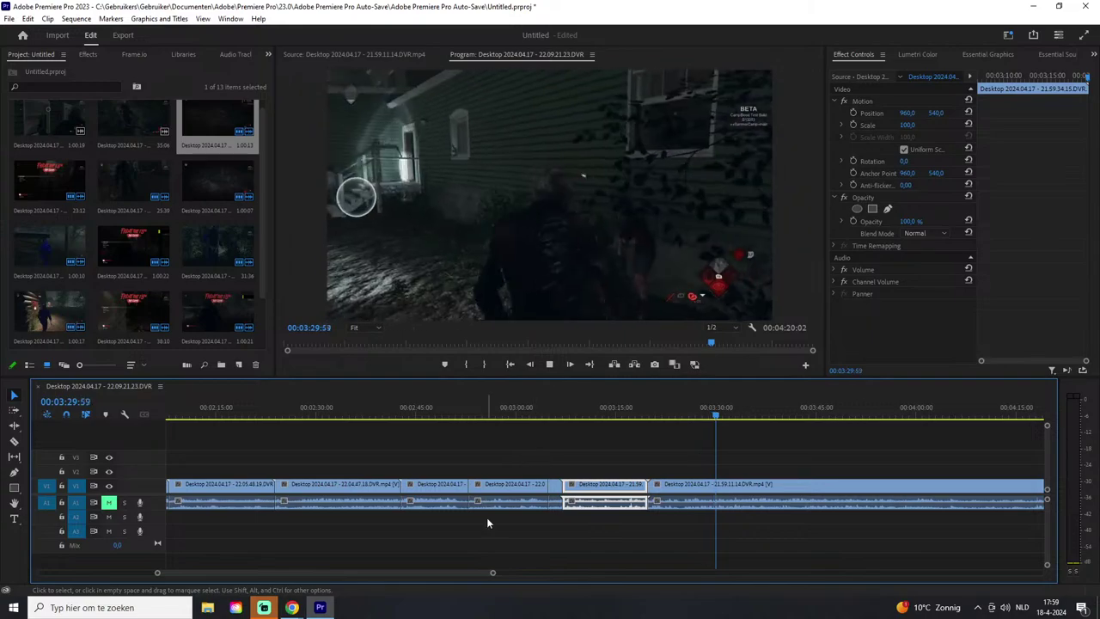
drag(407, 568, 434, 573)
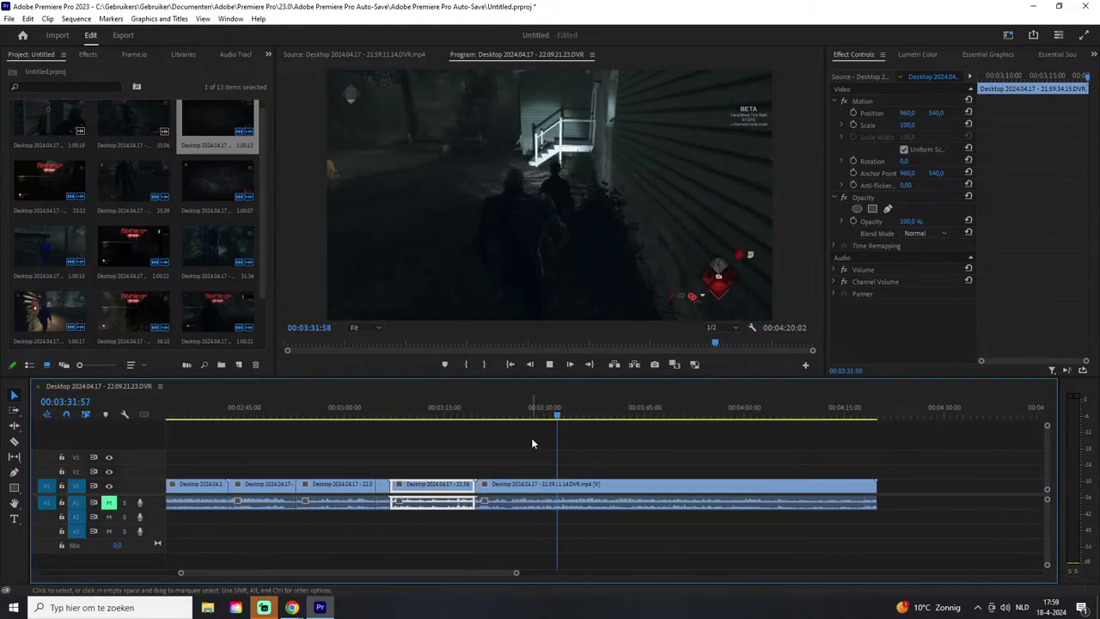
drag(563, 417, 628, 408)
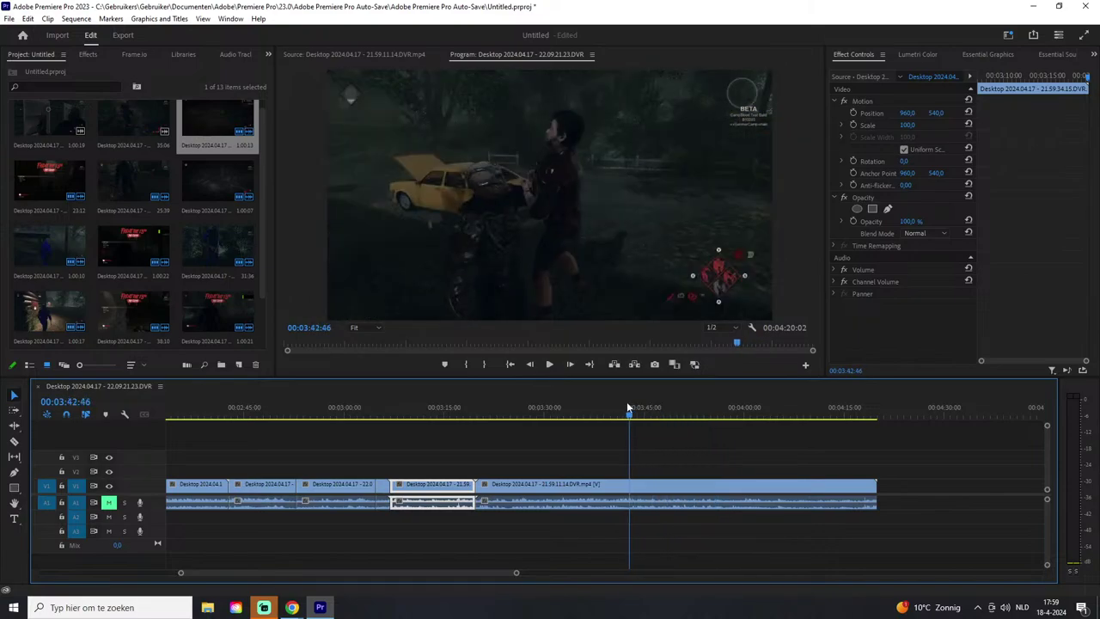
key(ctrl+k)
click(614, 485)
key(Delete)
Step: Play the remaining 21.59.11.14 clip, split it at about 00:03:57 and delete the part after the cut
key(space)
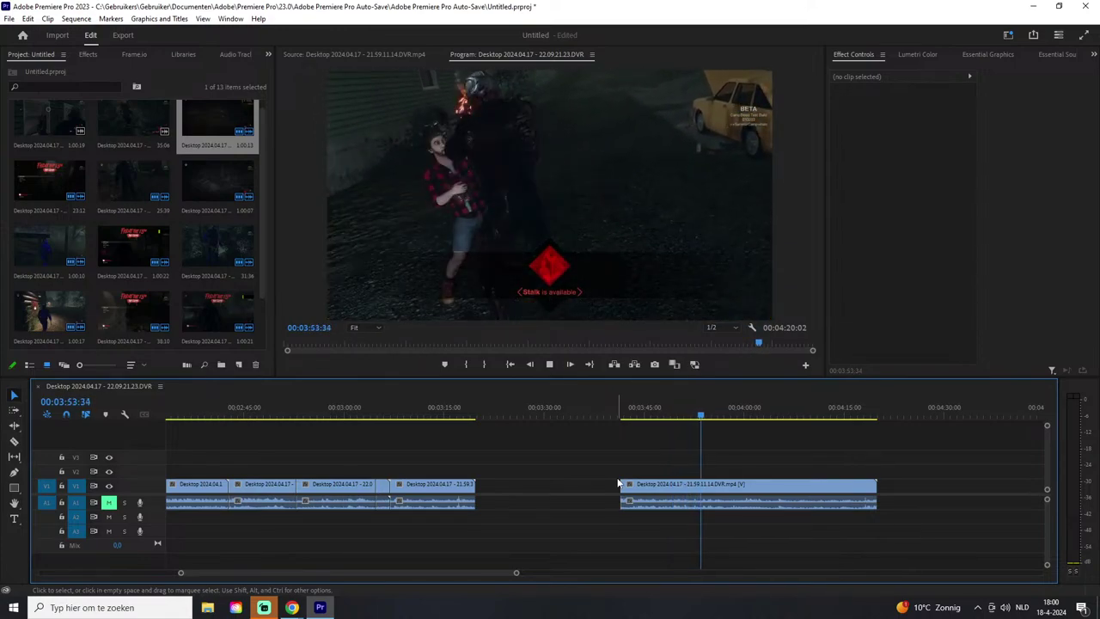
click(719, 419)
mouse_move(720, 417)
mouse_down()
mouse_move(866, 422)
mouse_move(699, 421)
mouse_move(738, 425)
mouse_move(726, 432)
mouse_up()
key(c)
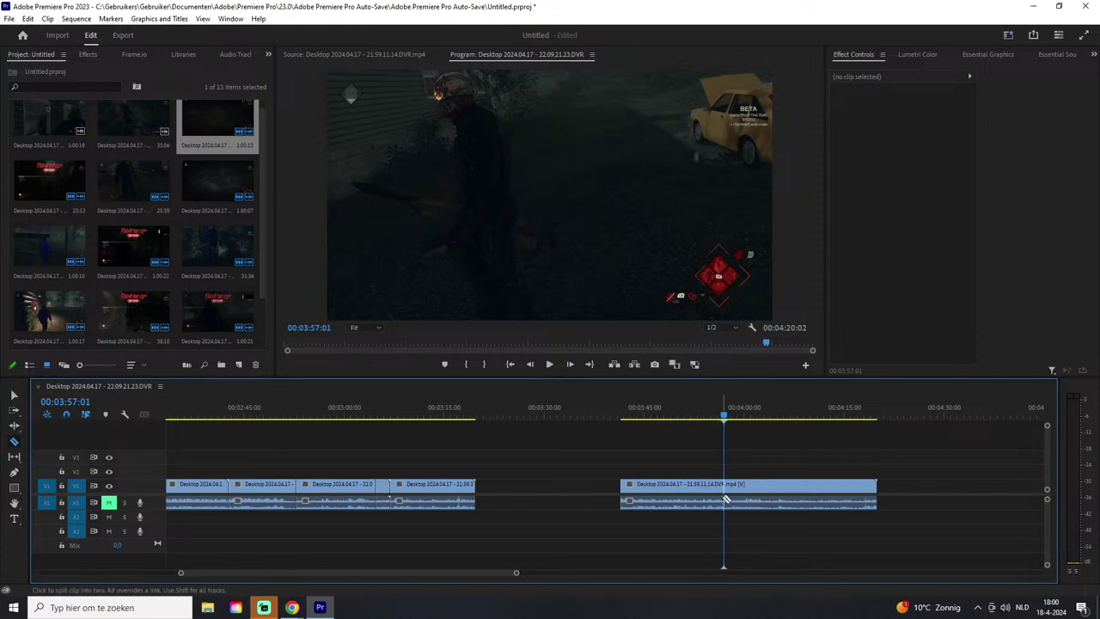
click(741, 486)
key(Delete)
Step: Move the trimmed 21.59.11.14 clip against the end of the preceding clip to close the gap, and quit Premiere Pro
drag(679, 485, 535, 485)
key(ctrl+q)
click(490, 312)
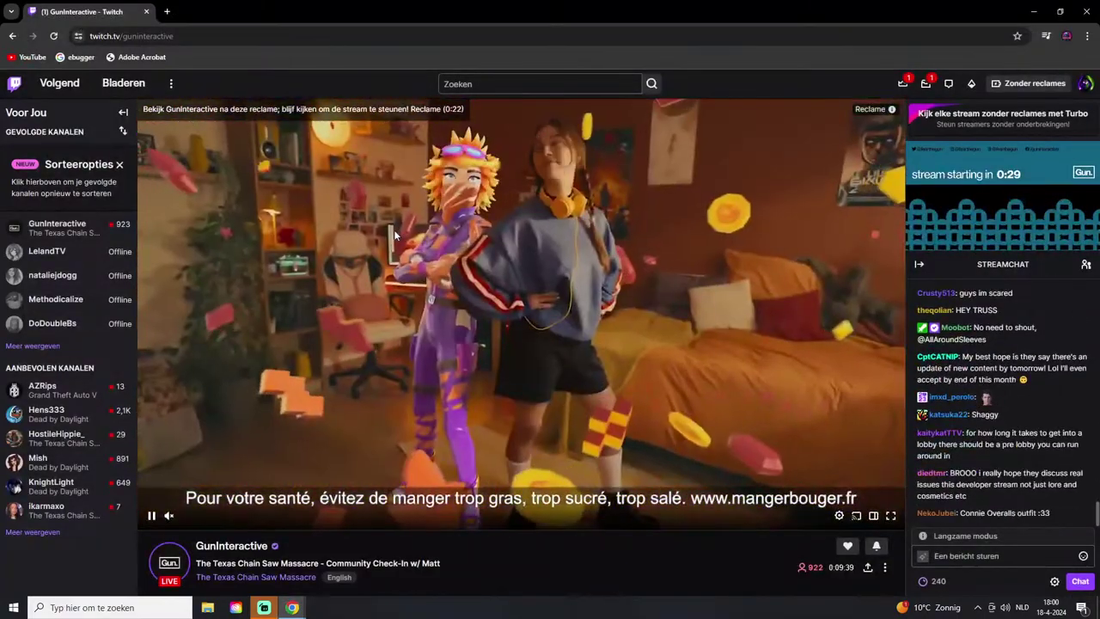
scroll(411, 213, down, 1)
scroll(320, 339, down, 4)
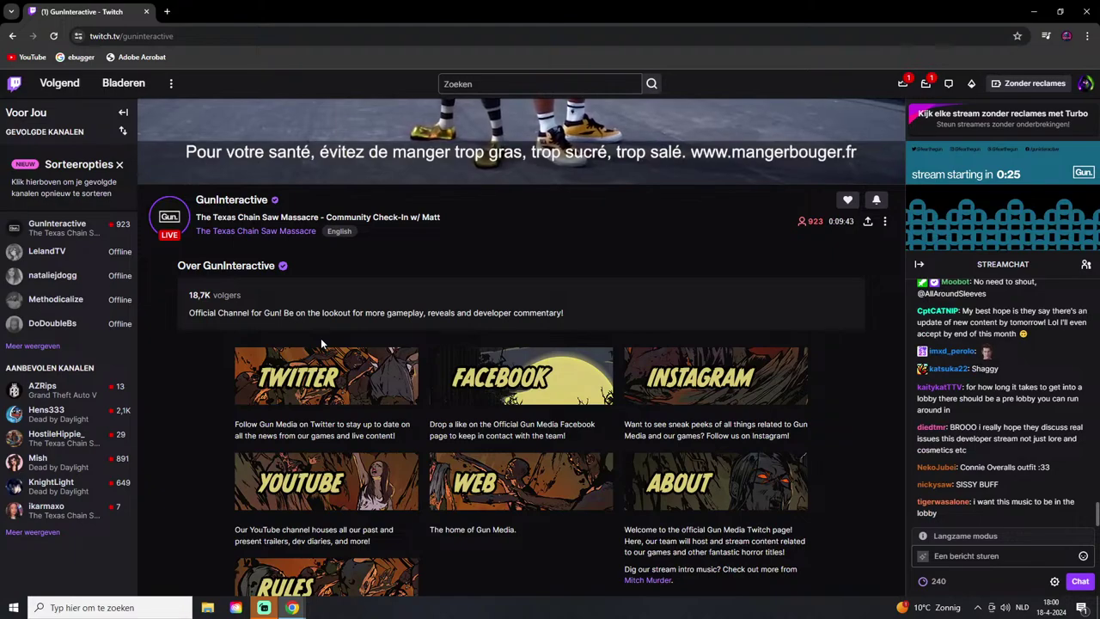
scroll(452, 298, up, 5)
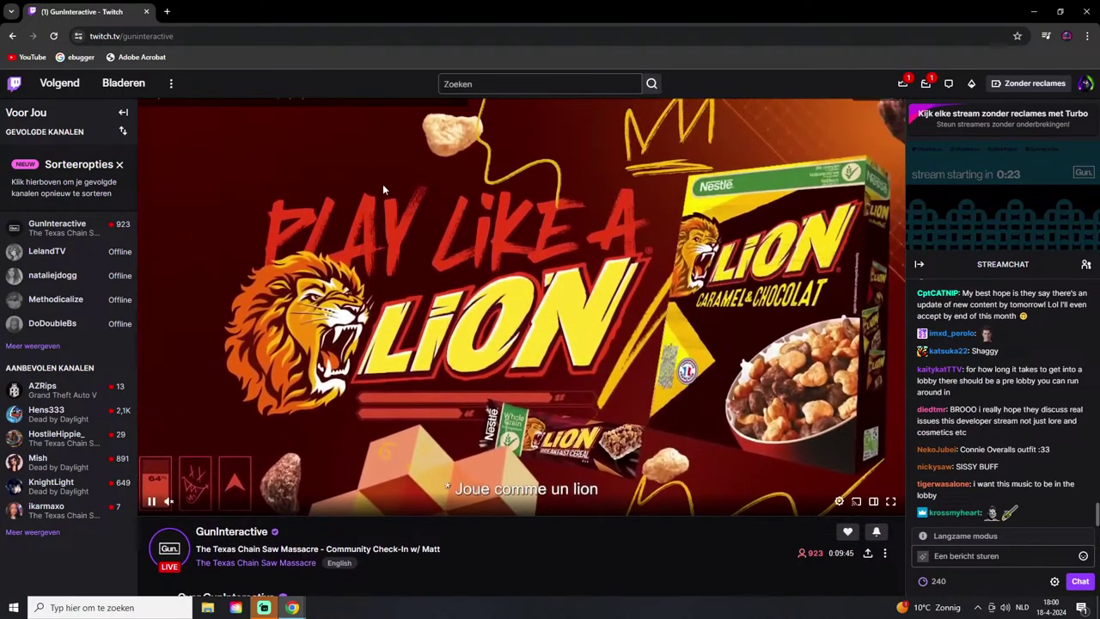
scroll(378, 206, down, 1)
scroll(364, 253, up, 1)
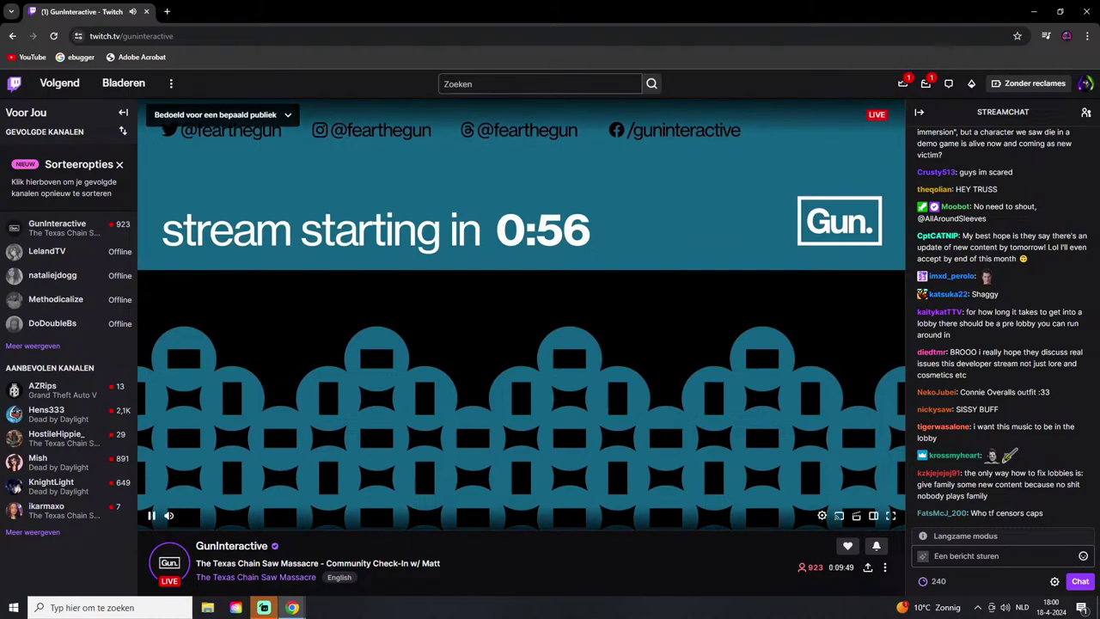
key(alt+Tab)
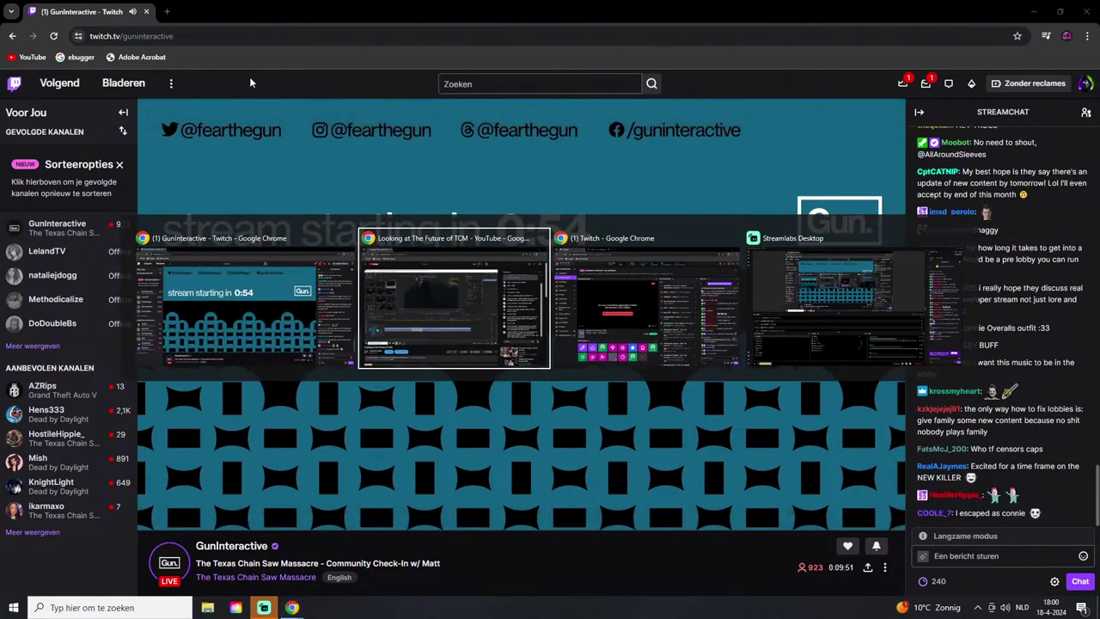
key(alt+Tab)
key(alt+shift+Tab)
key(alt+shift+Tab)
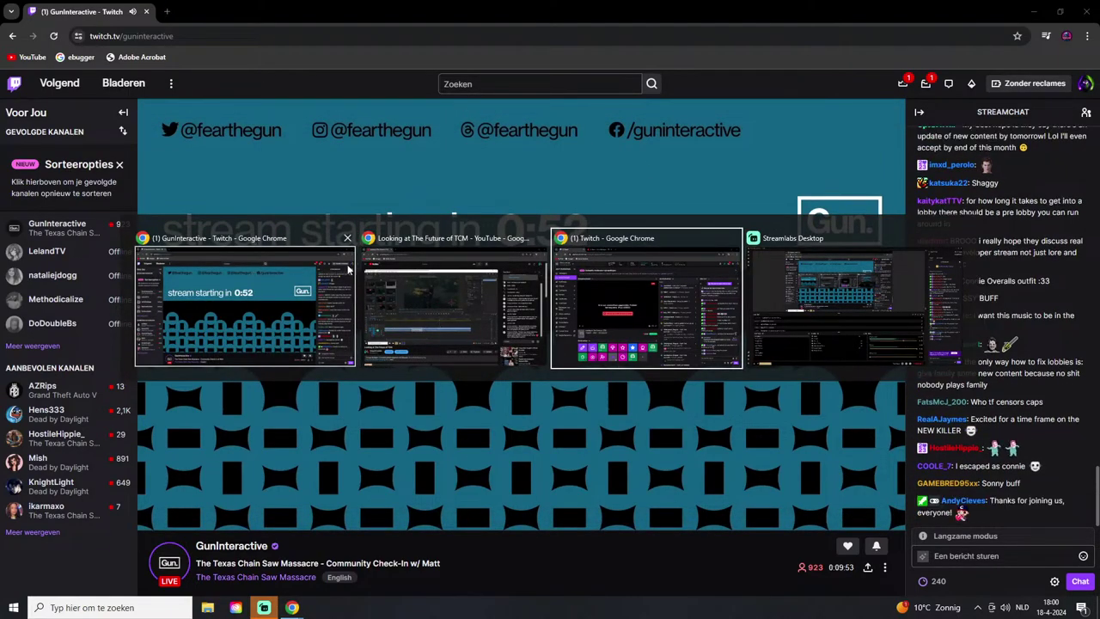
key(alt+Tab)
key(Escape)
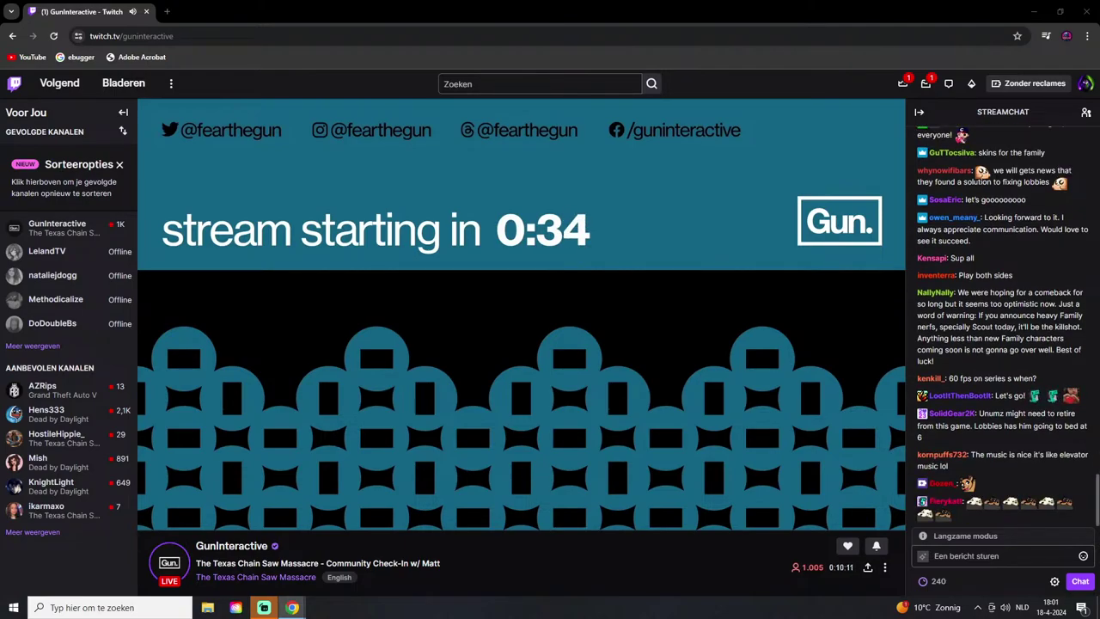
Step: Show GunInteractive's live Twitch stream in full screen
mouse_move(748, 364)
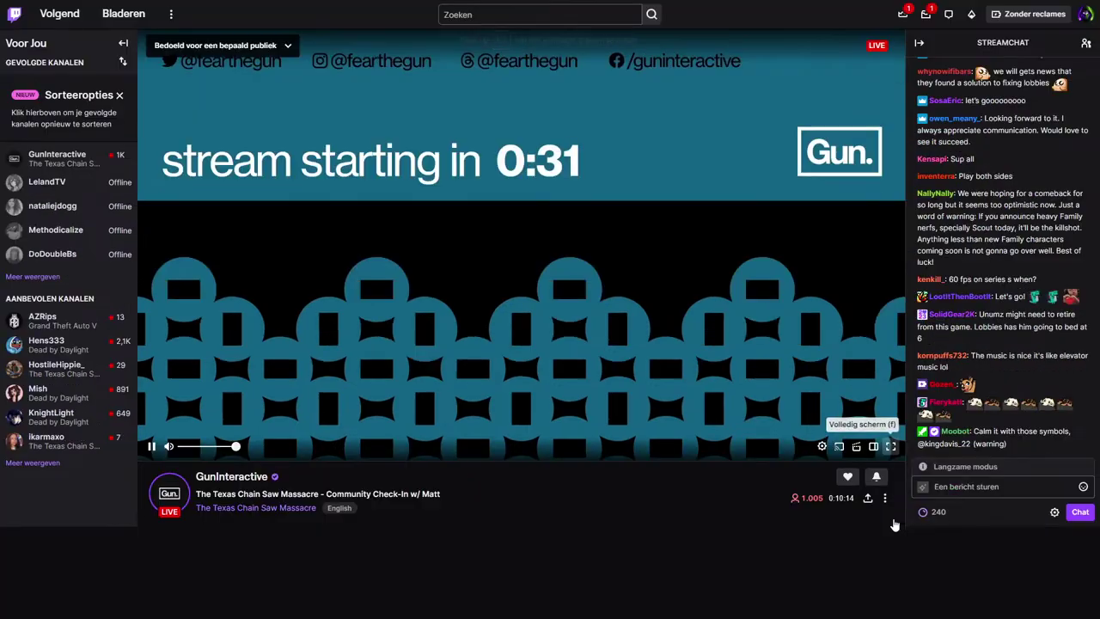
click(890, 514)
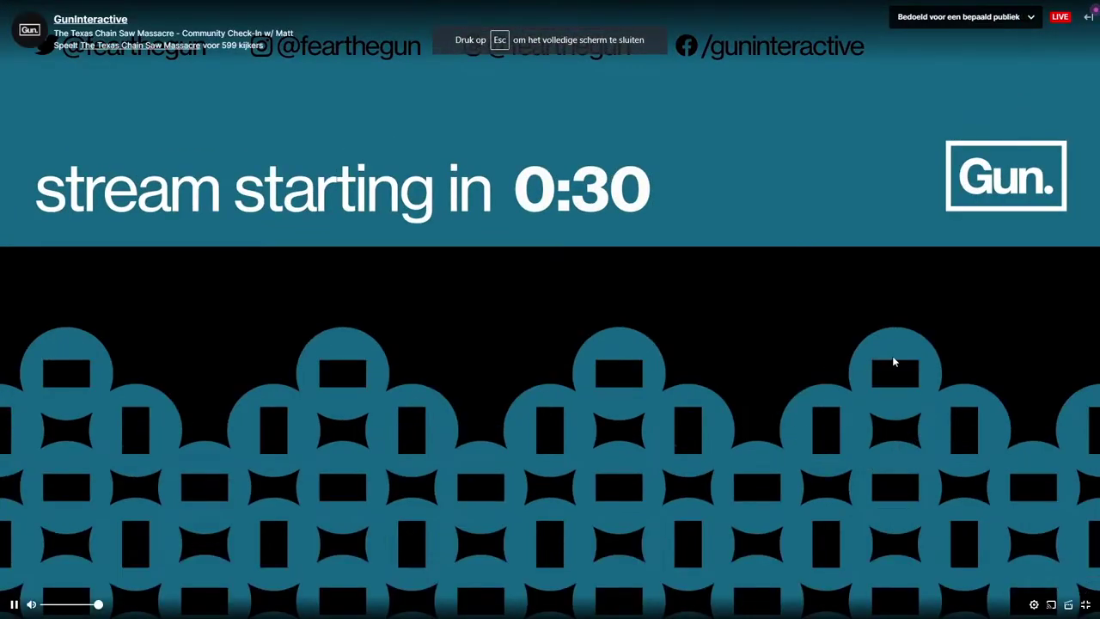